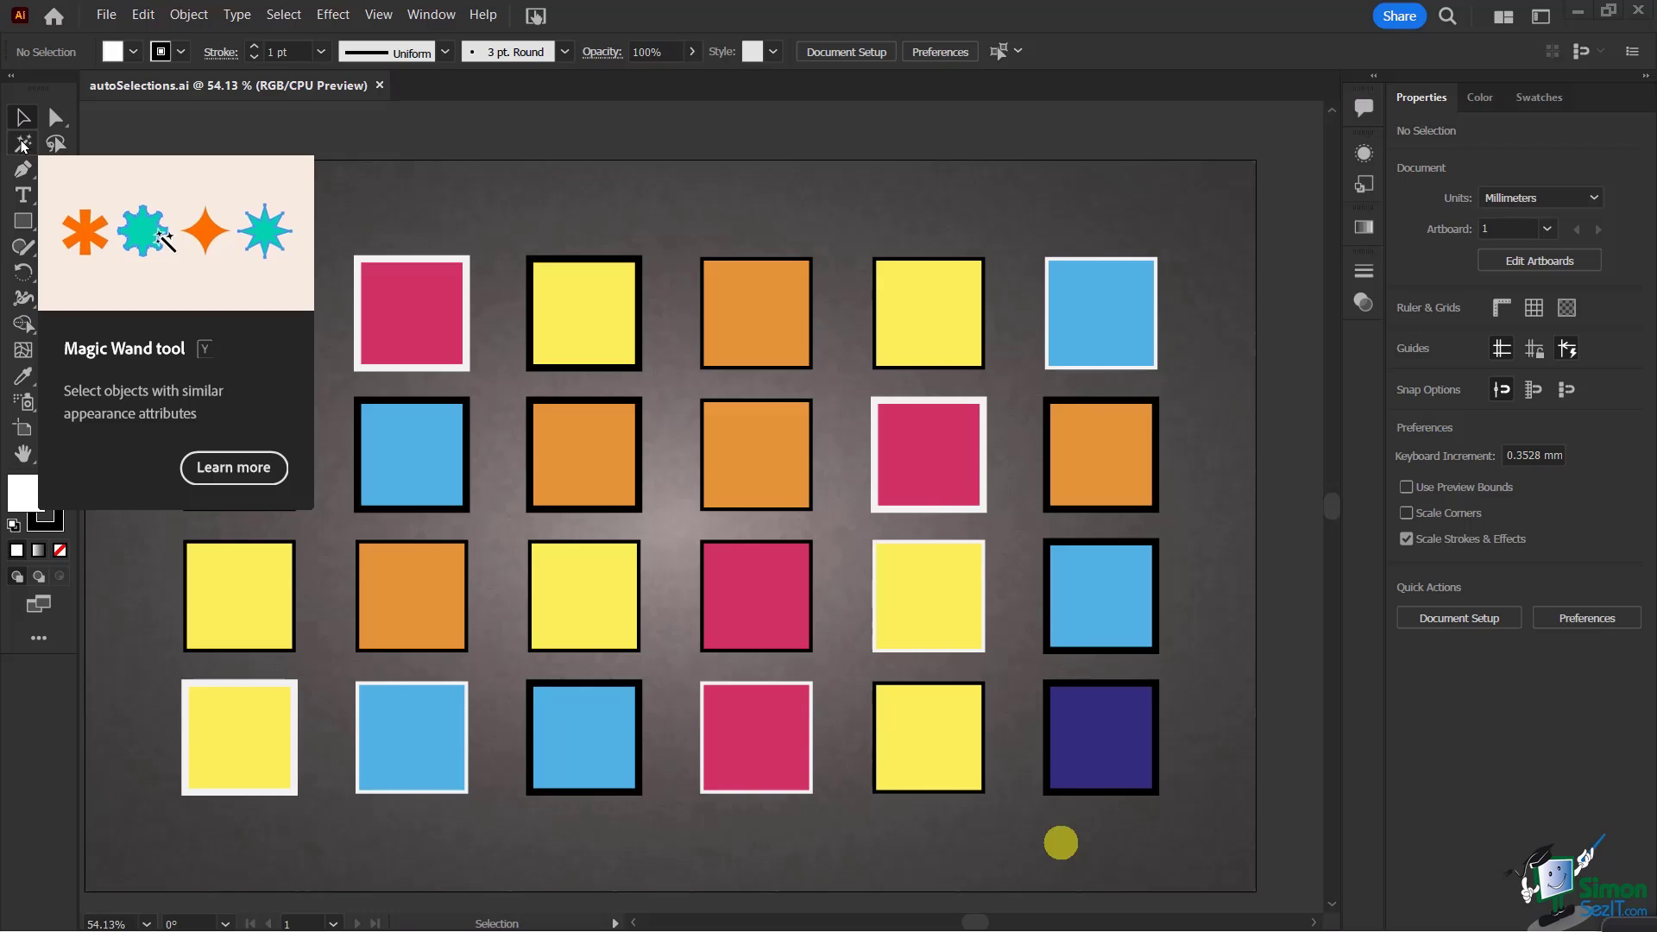
# Open the Magic Wand options panel and move it to the top centre, clear of the left squares.
pyautogui.doubleClick(23, 143)
pyautogui.click(197, 347)
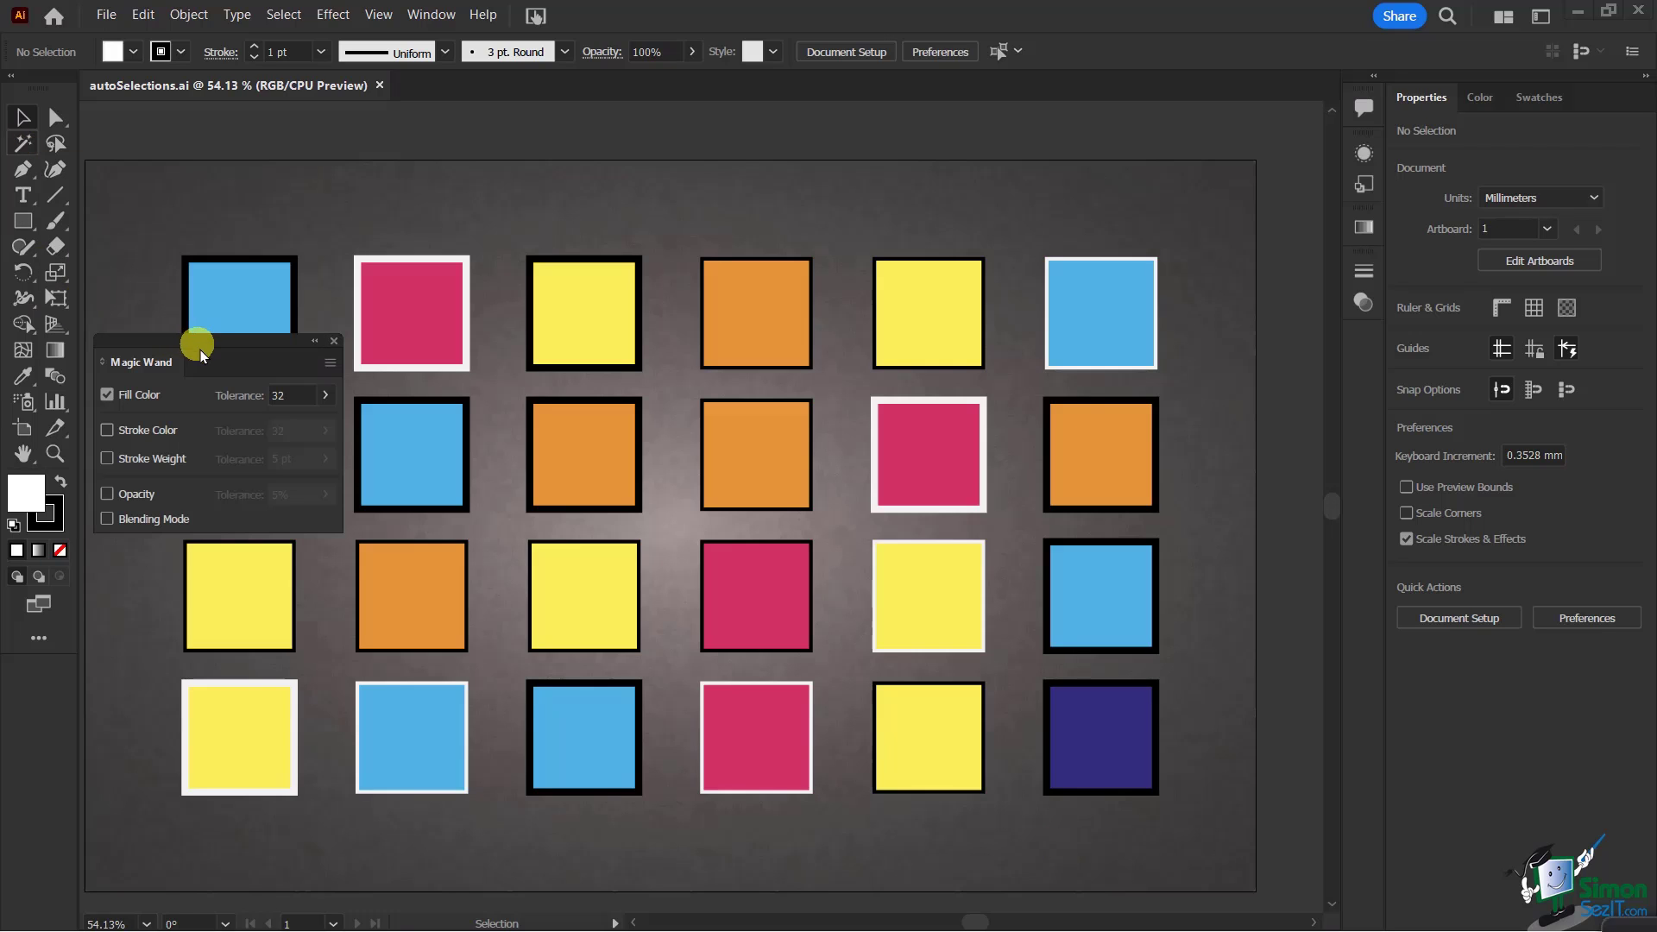
pyautogui.moveTo(205, 339); pyautogui.dragTo(256, 151)
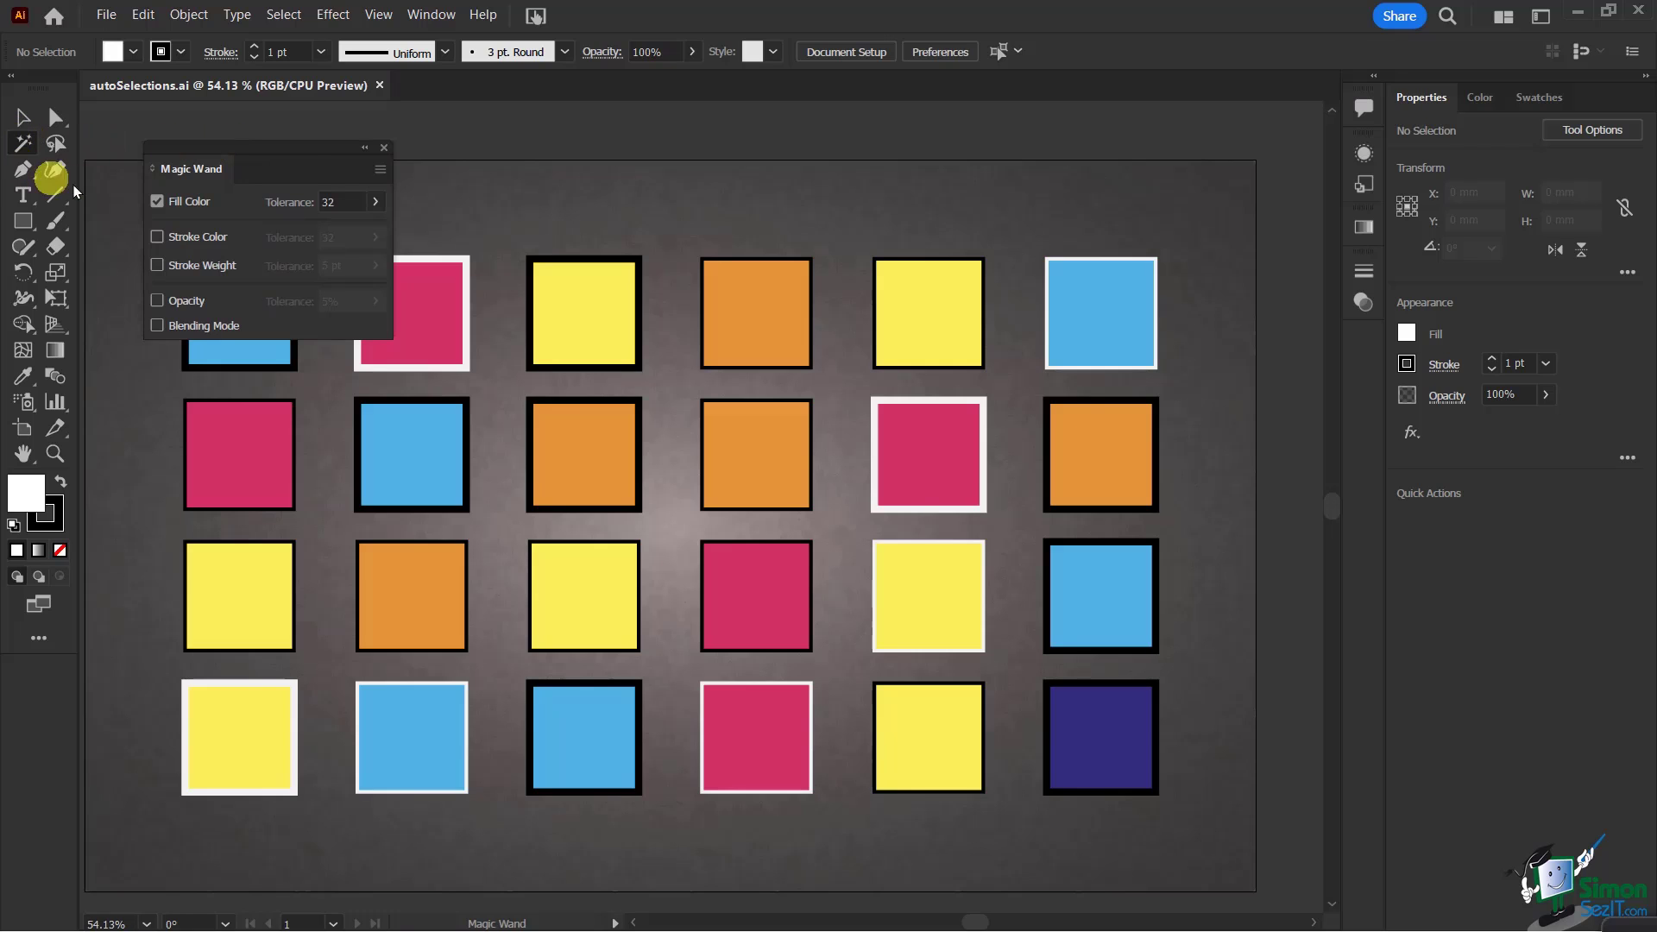
pyautogui.moveTo(269, 149)
pyautogui.mouseDown()
pyautogui.moveTo(513, 129)
pyautogui.moveTo(454, 106)
pyautogui.moveTo(247, 158)
pyautogui.mouseUp()
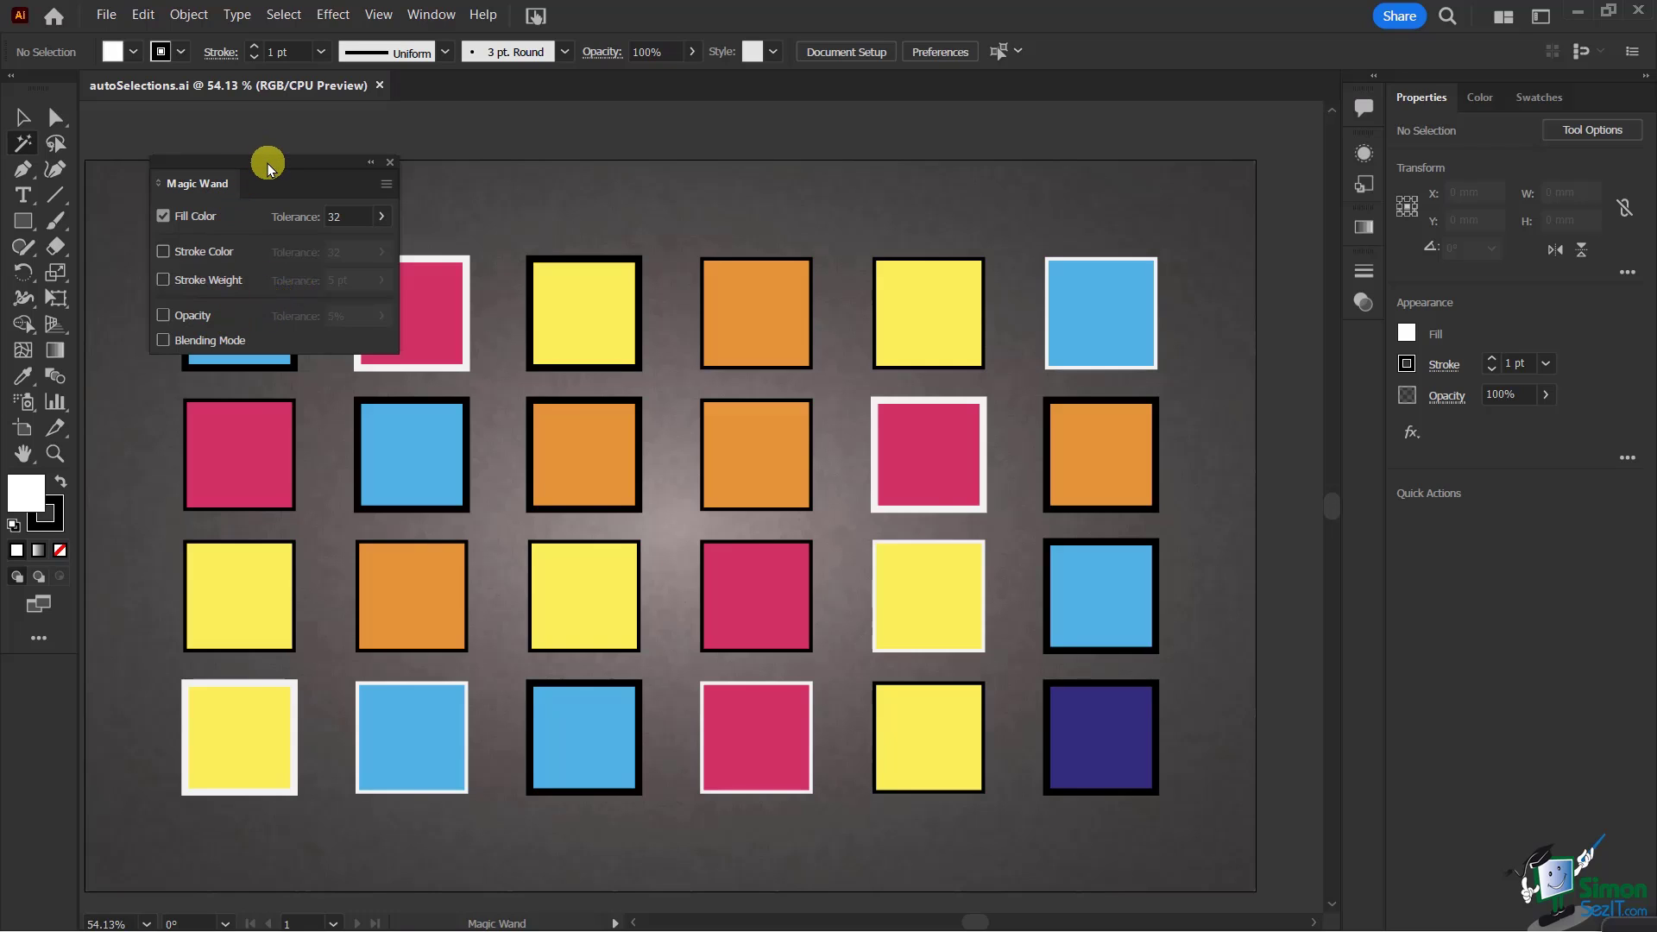
pyautogui.moveTo(267, 167); pyautogui.dragTo(629, 122)
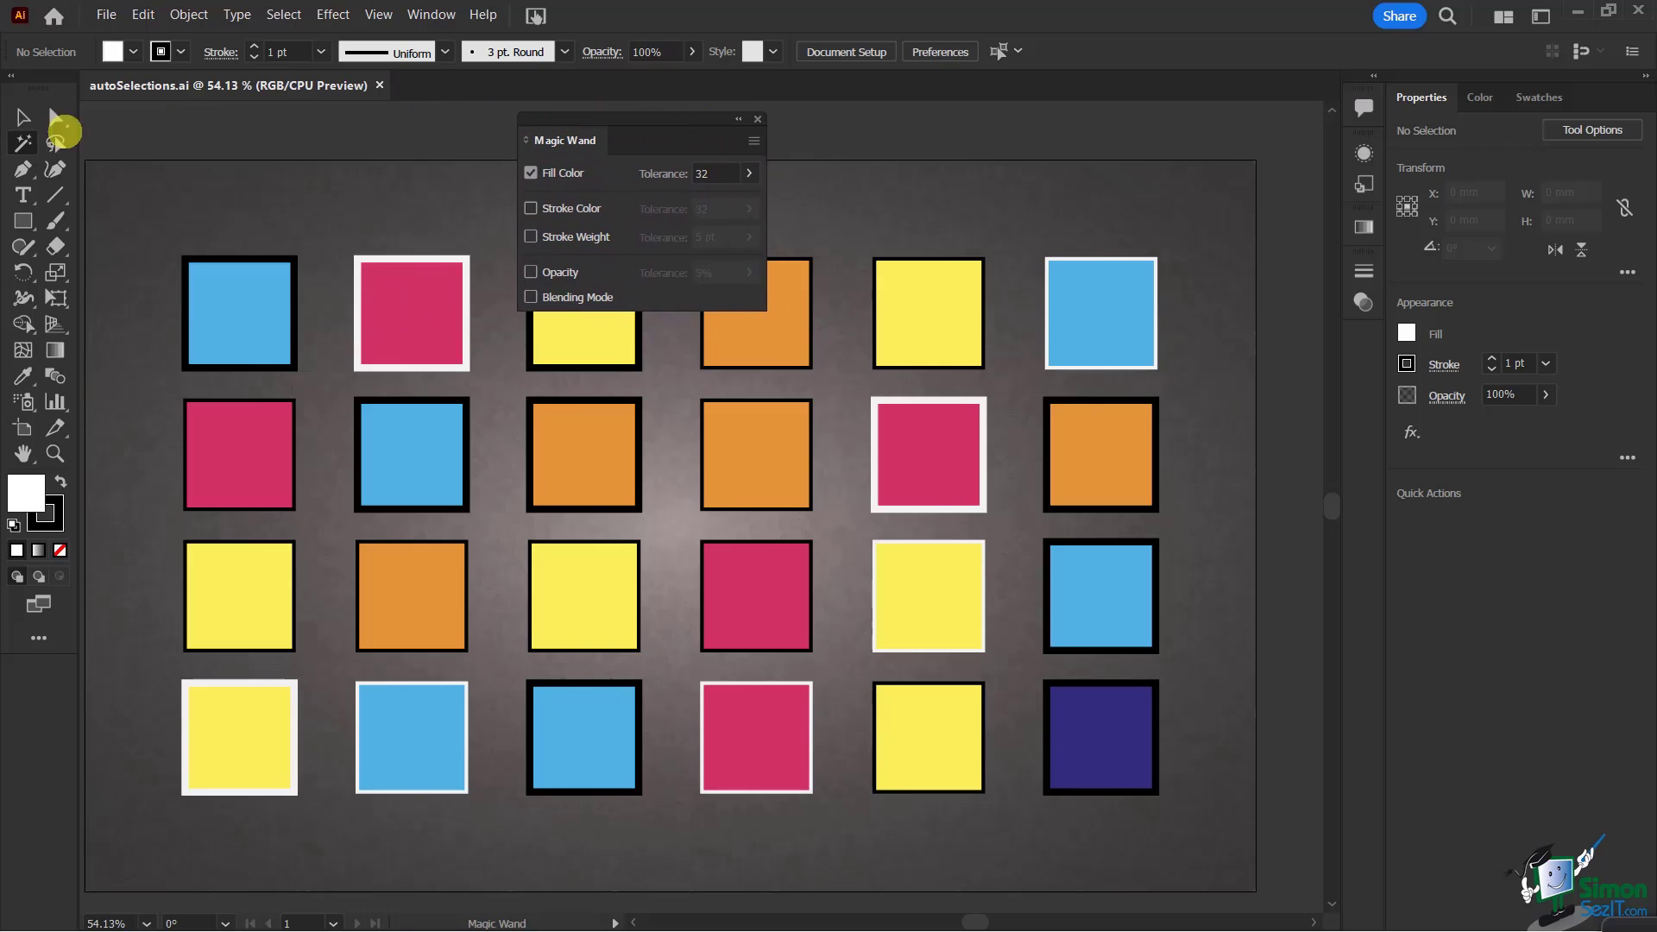
# Magic Wand-click the top-left blue square to select all six blue-filled squares.
pyautogui.click(234, 313)
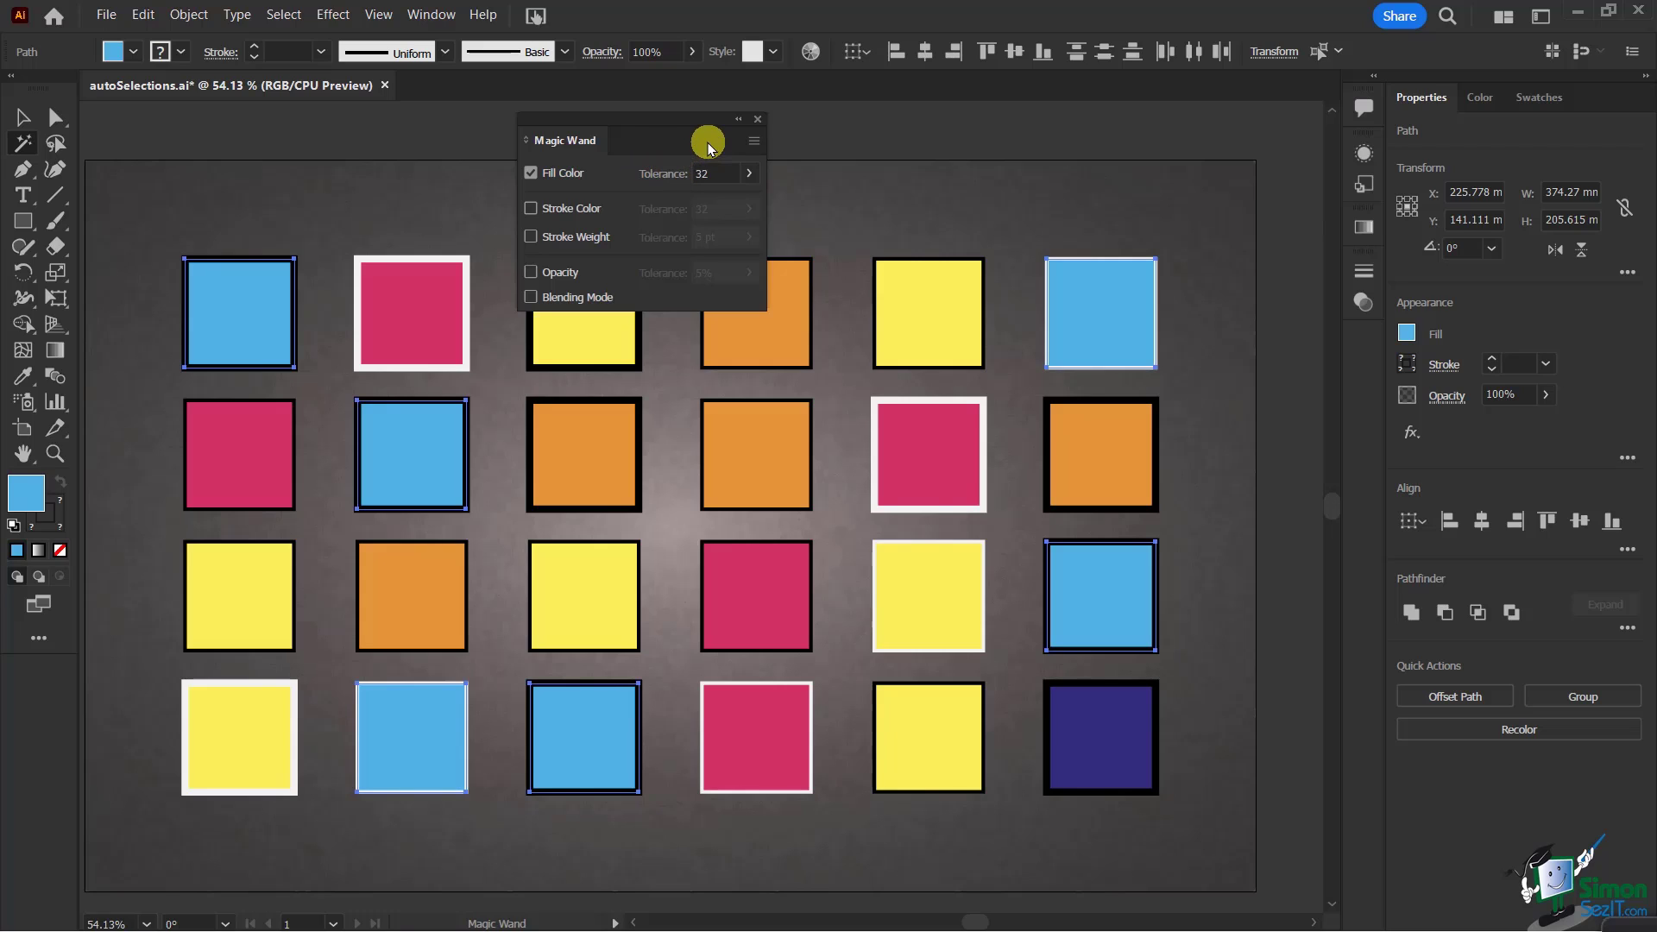
# Turn on Stroke Color matching in the Magic Wand panel and deselect all squares.
pyautogui.click(531, 209)
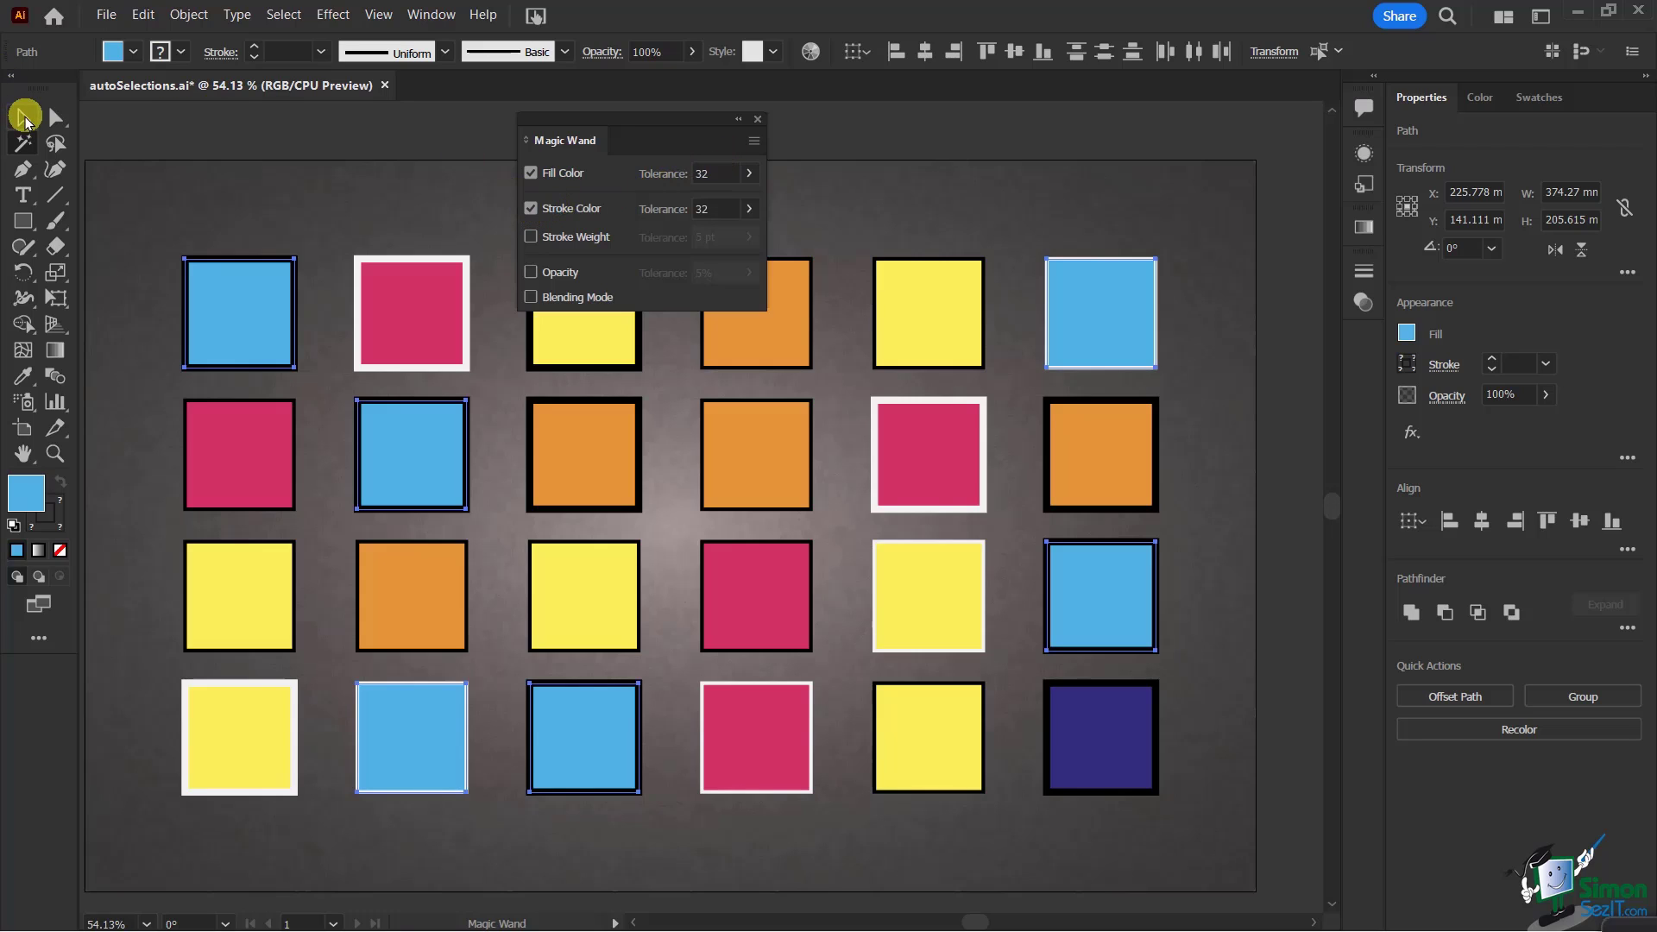
pyautogui.click(22, 118)
pyautogui.click(197, 177)
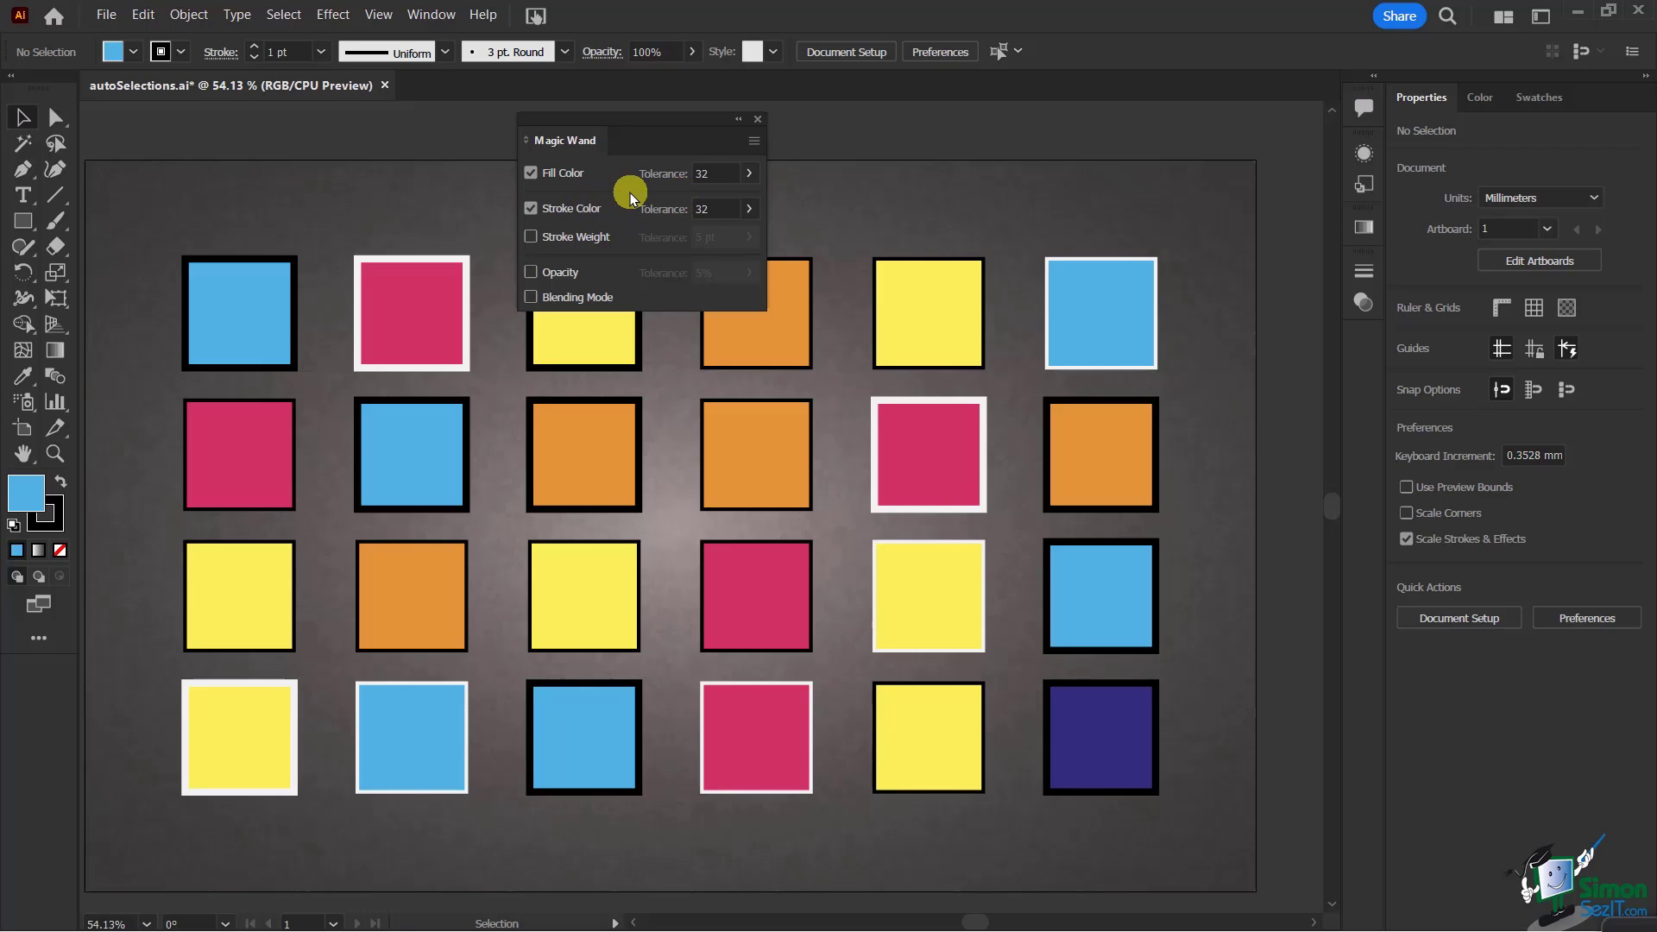
# Magic Wand-select the white-stroked magenta squares, then clear the selection.
pyautogui.click(23, 145)
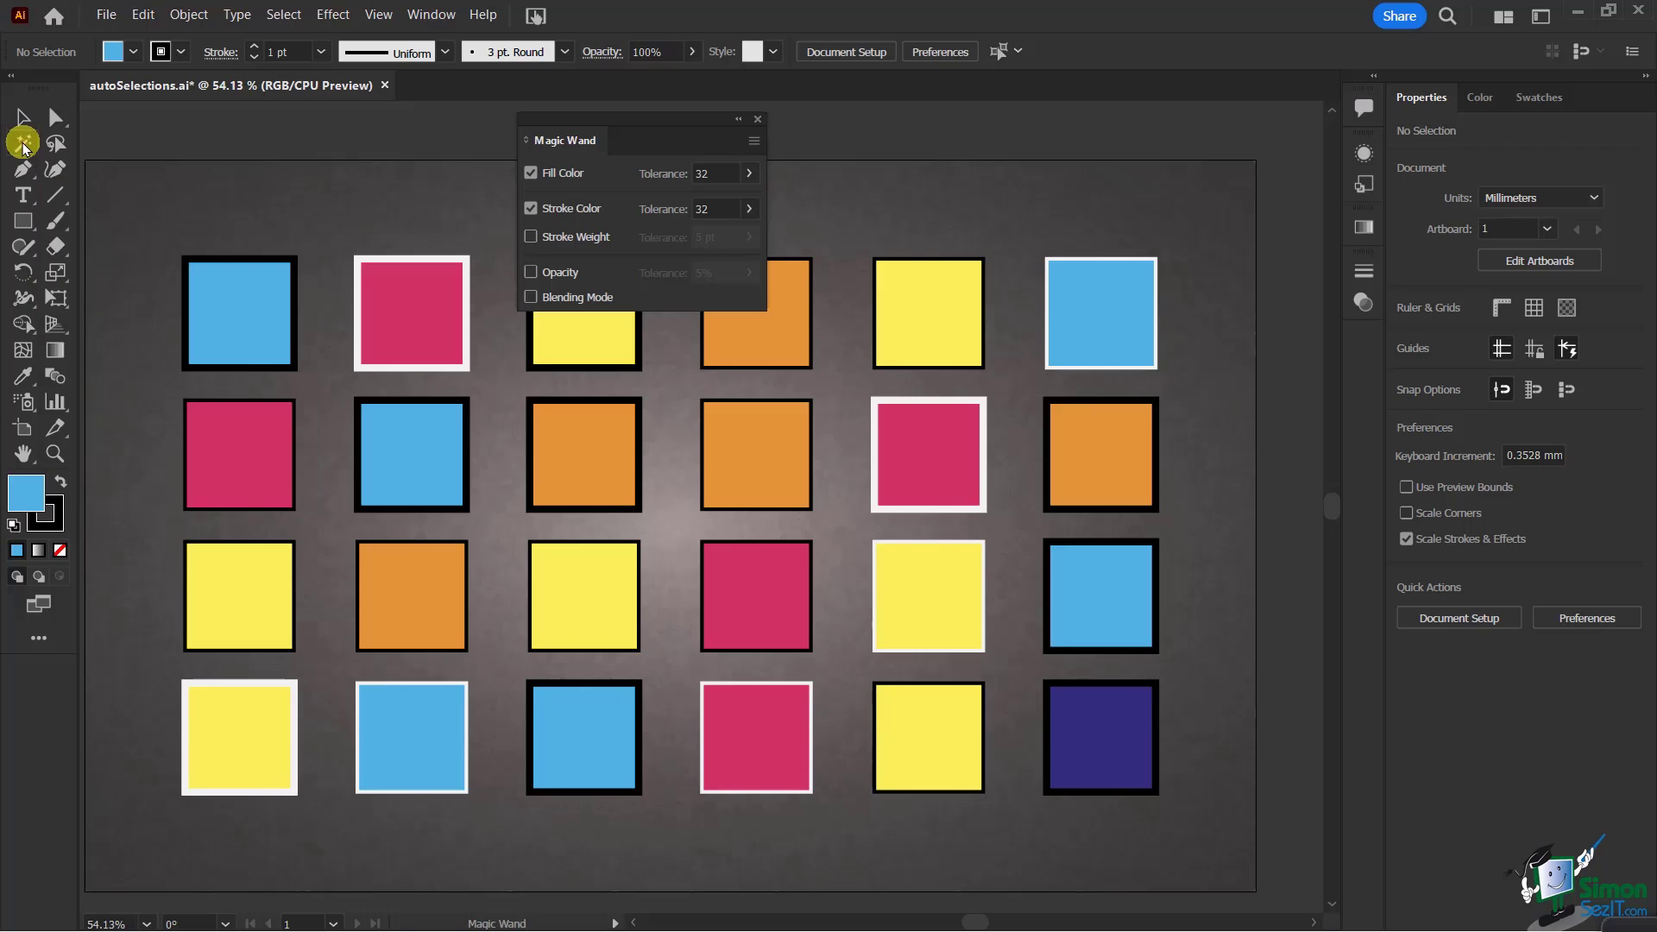
pyautogui.click(381, 334)
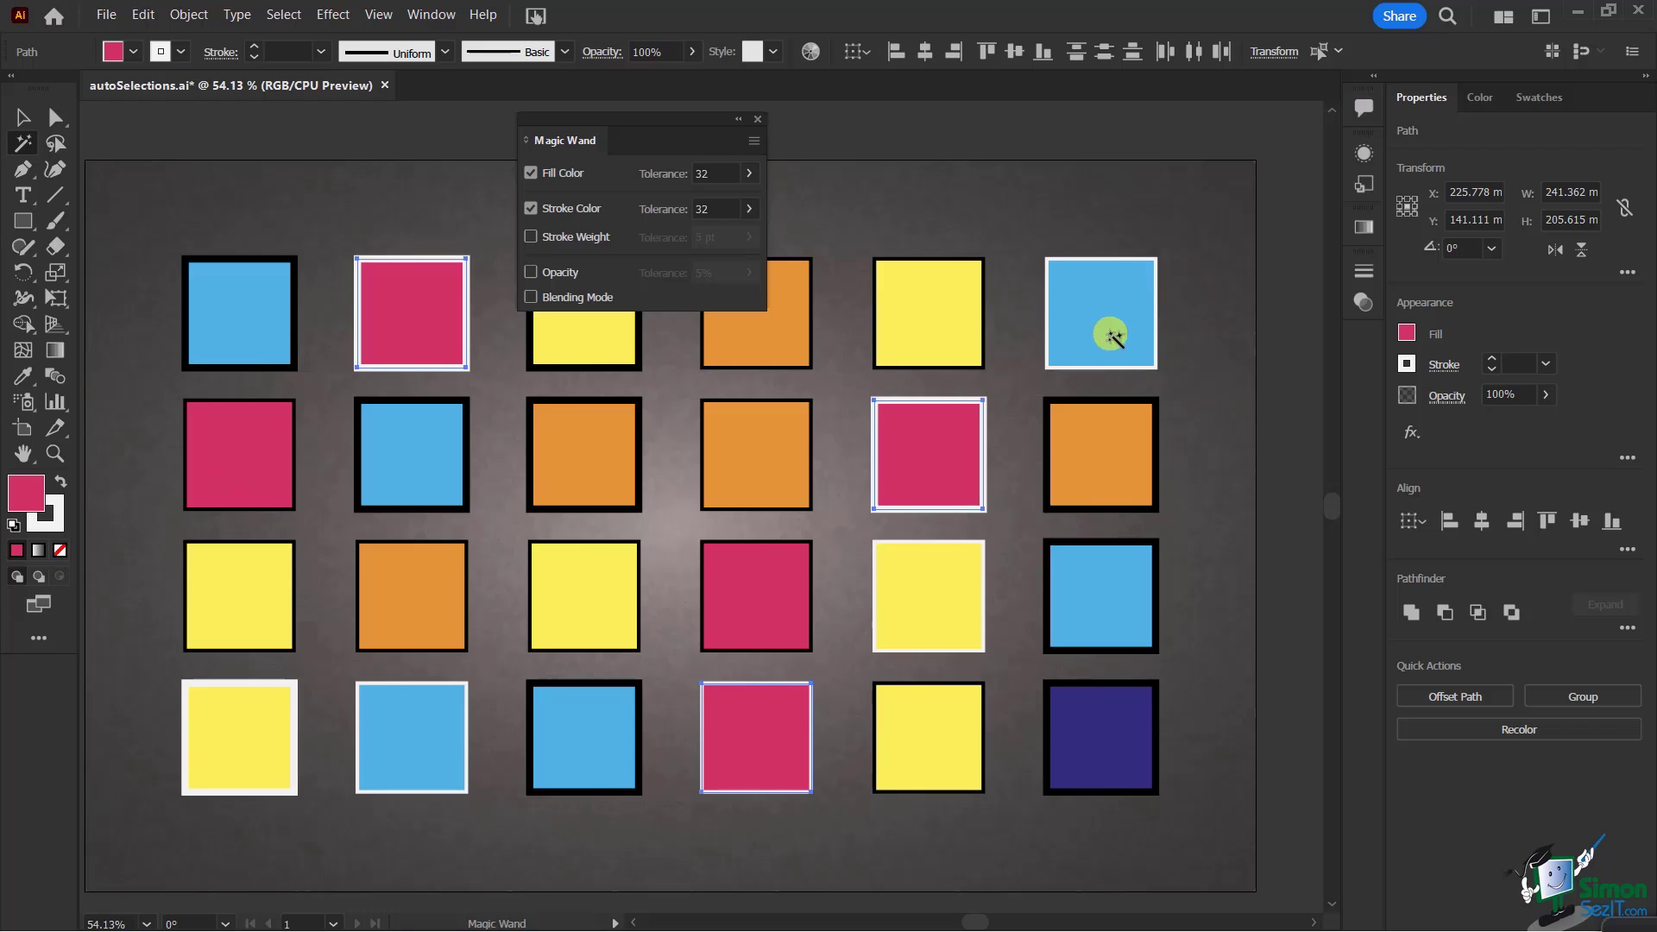
pyautogui.click(23, 118)
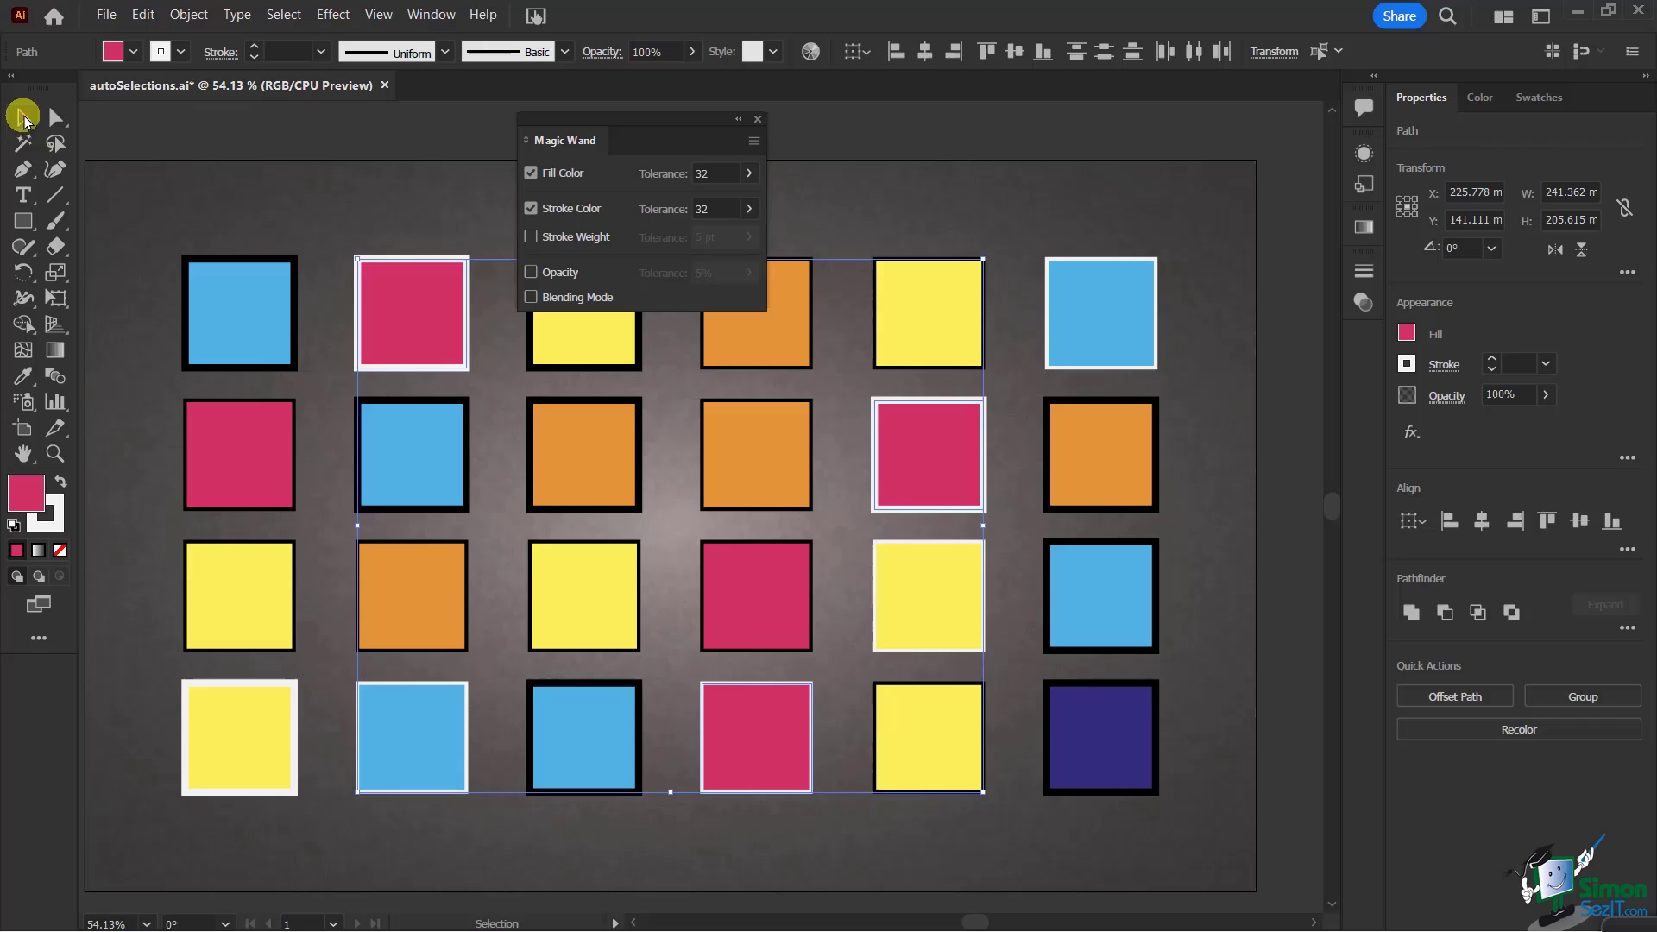
pyautogui.click(22, 143)
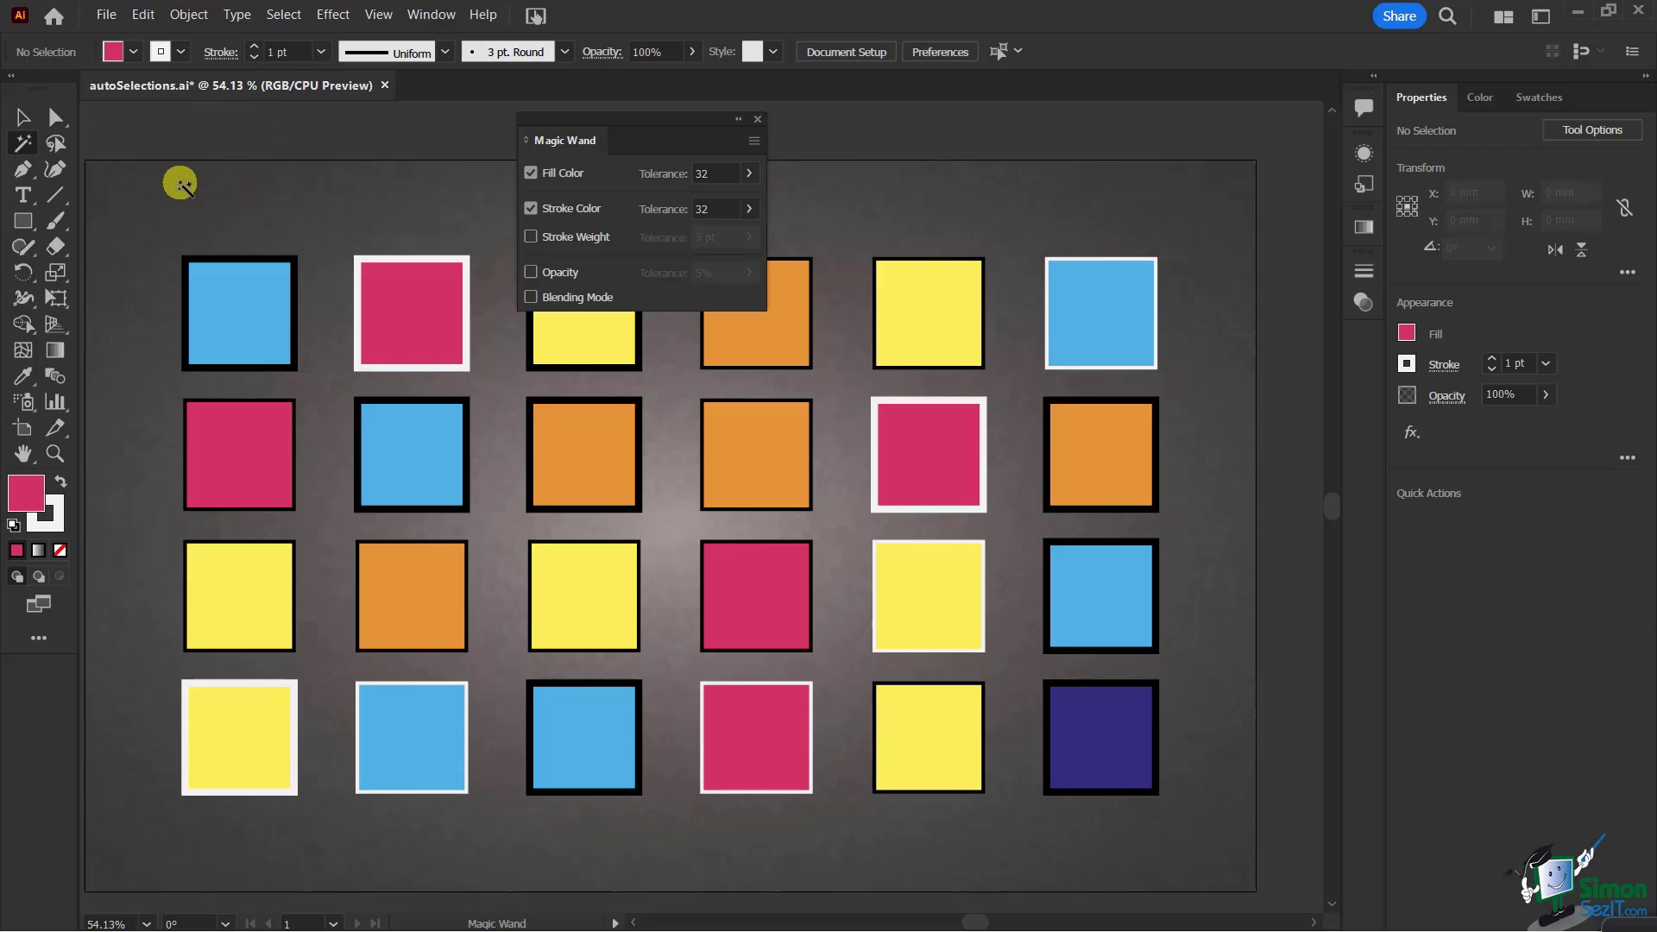
# Turn off Fill Color matching and select all seven white-stroked squares with the Magic Wand.
pyautogui.click(530, 173)
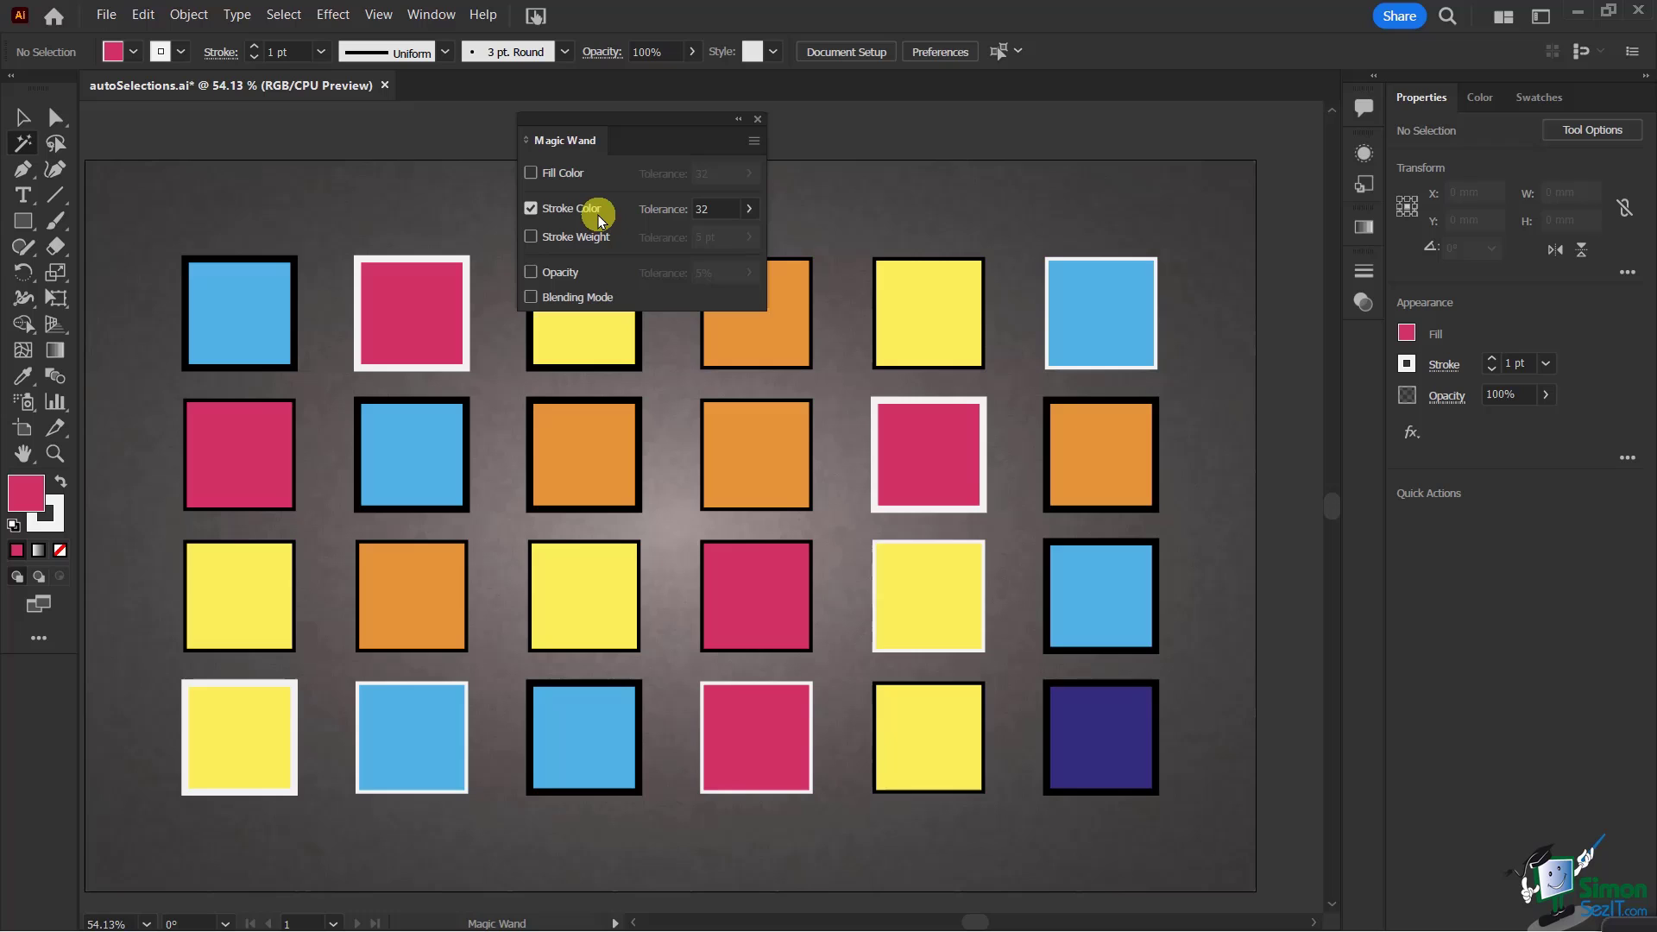
pyautogui.click(396, 337)
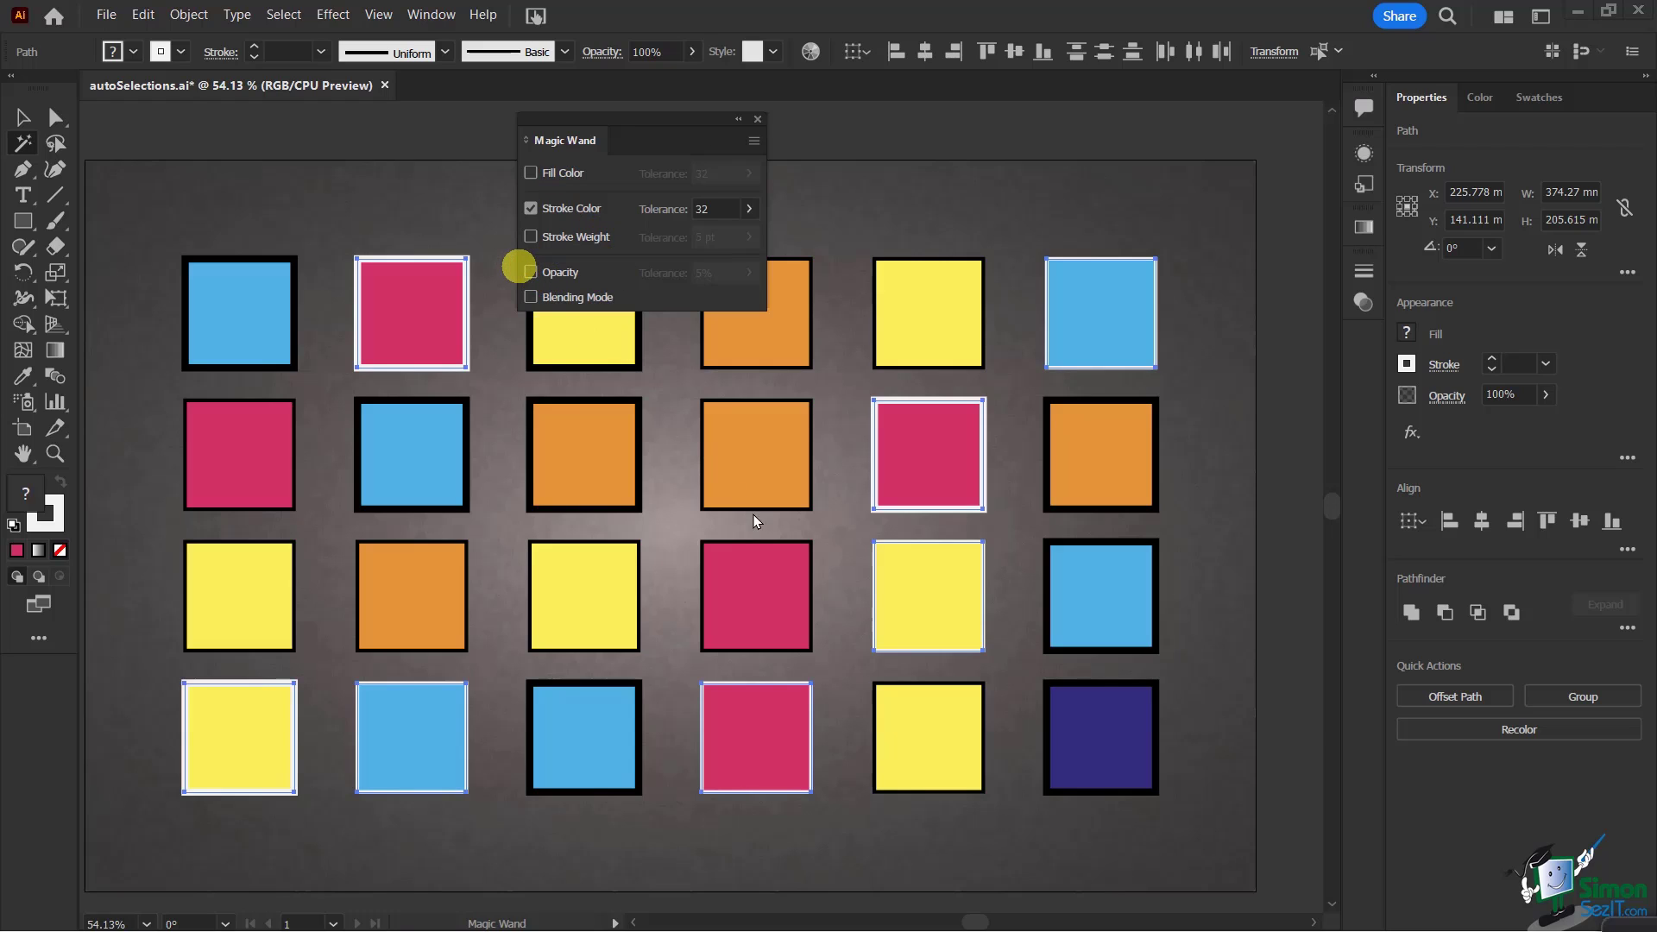
# Switch Magic Wand matching from Stroke Color to Stroke Weight.
pyautogui.click(531, 209)
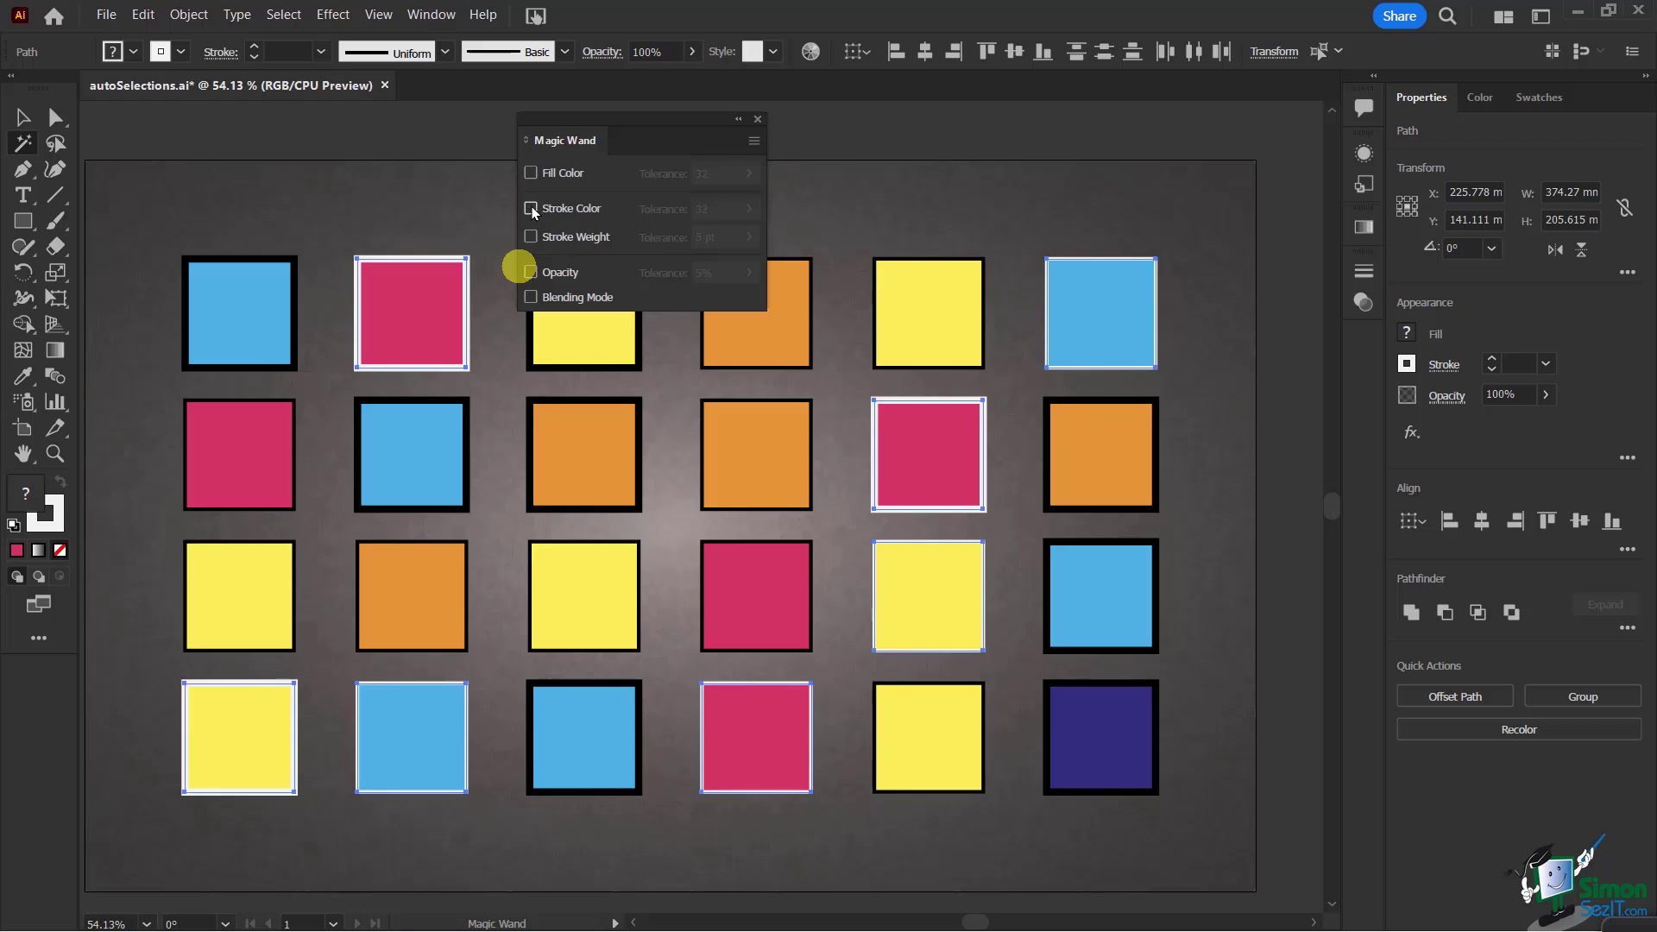
pyautogui.click(531, 208)
pyautogui.click(531, 209)
pyautogui.click(531, 235)
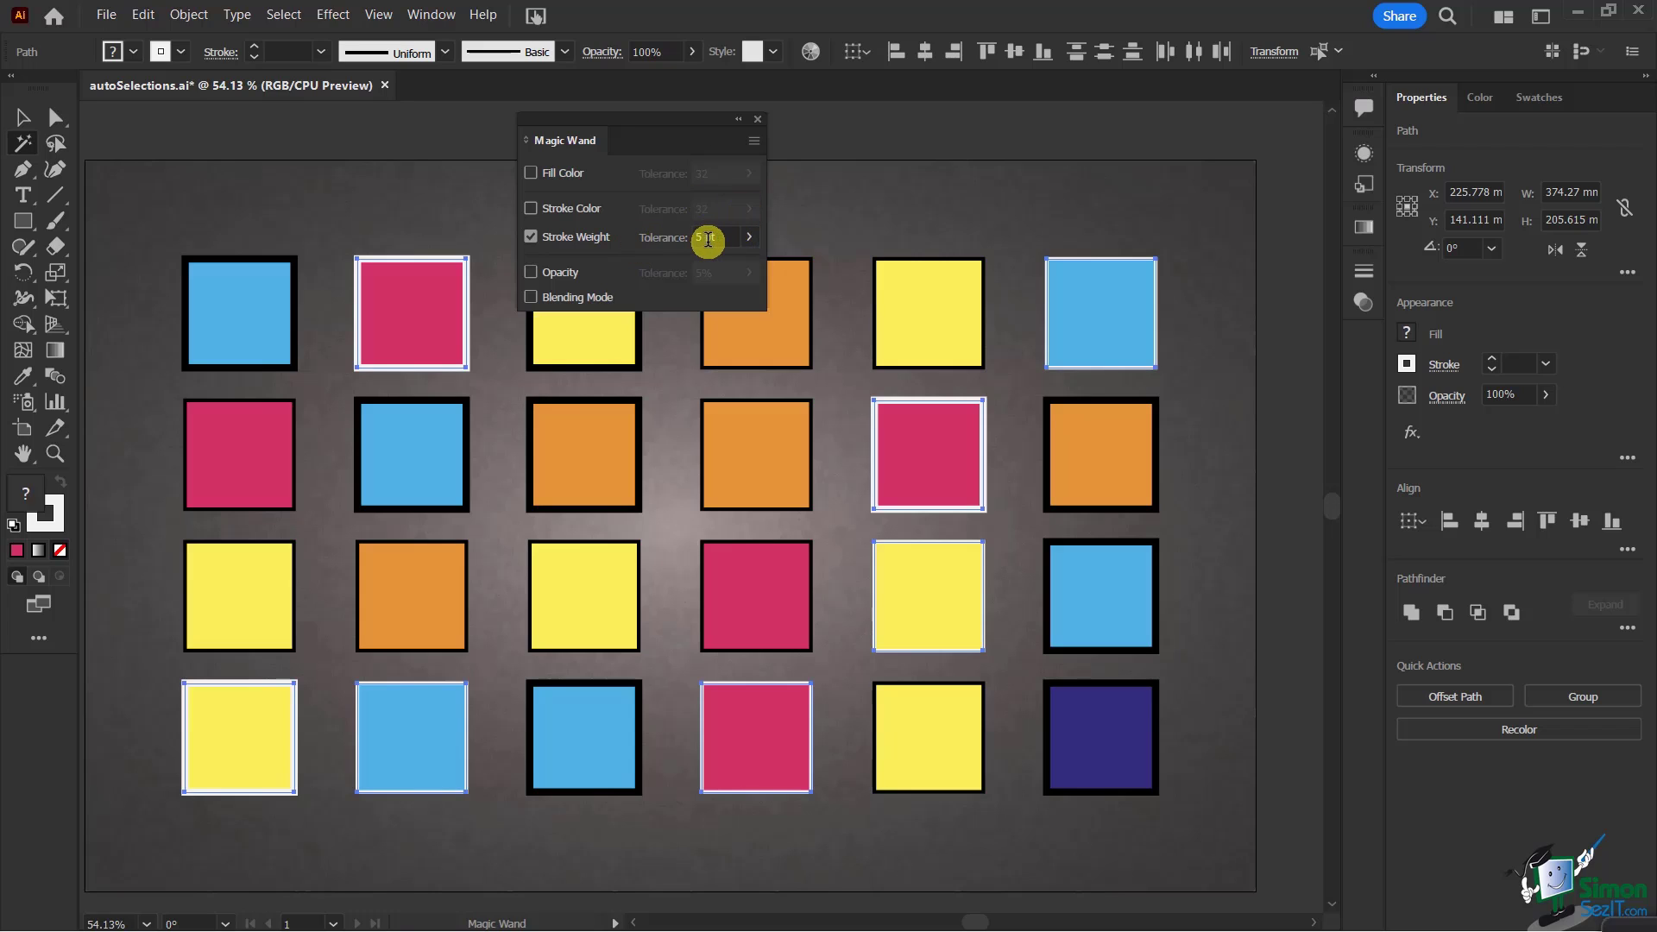
# Deselect all squares and set the Stroke Weight tolerance to 2 pt.
pyautogui.click(23, 116)
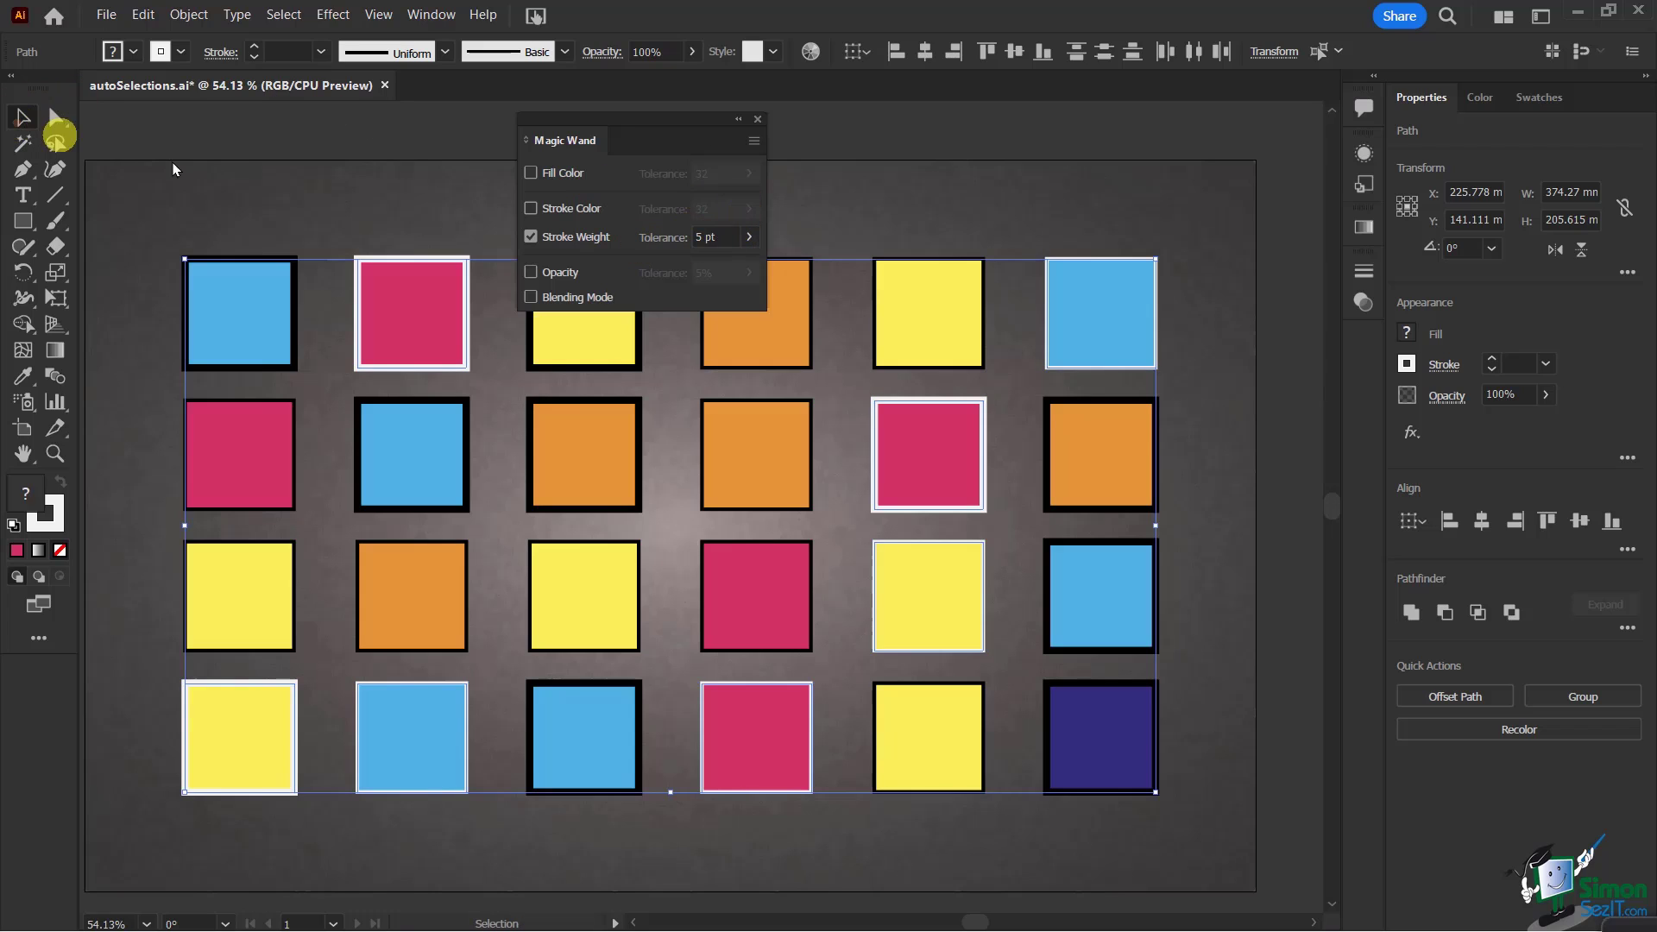
pyautogui.click(251, 202)
pyautogui.click(23, 143)
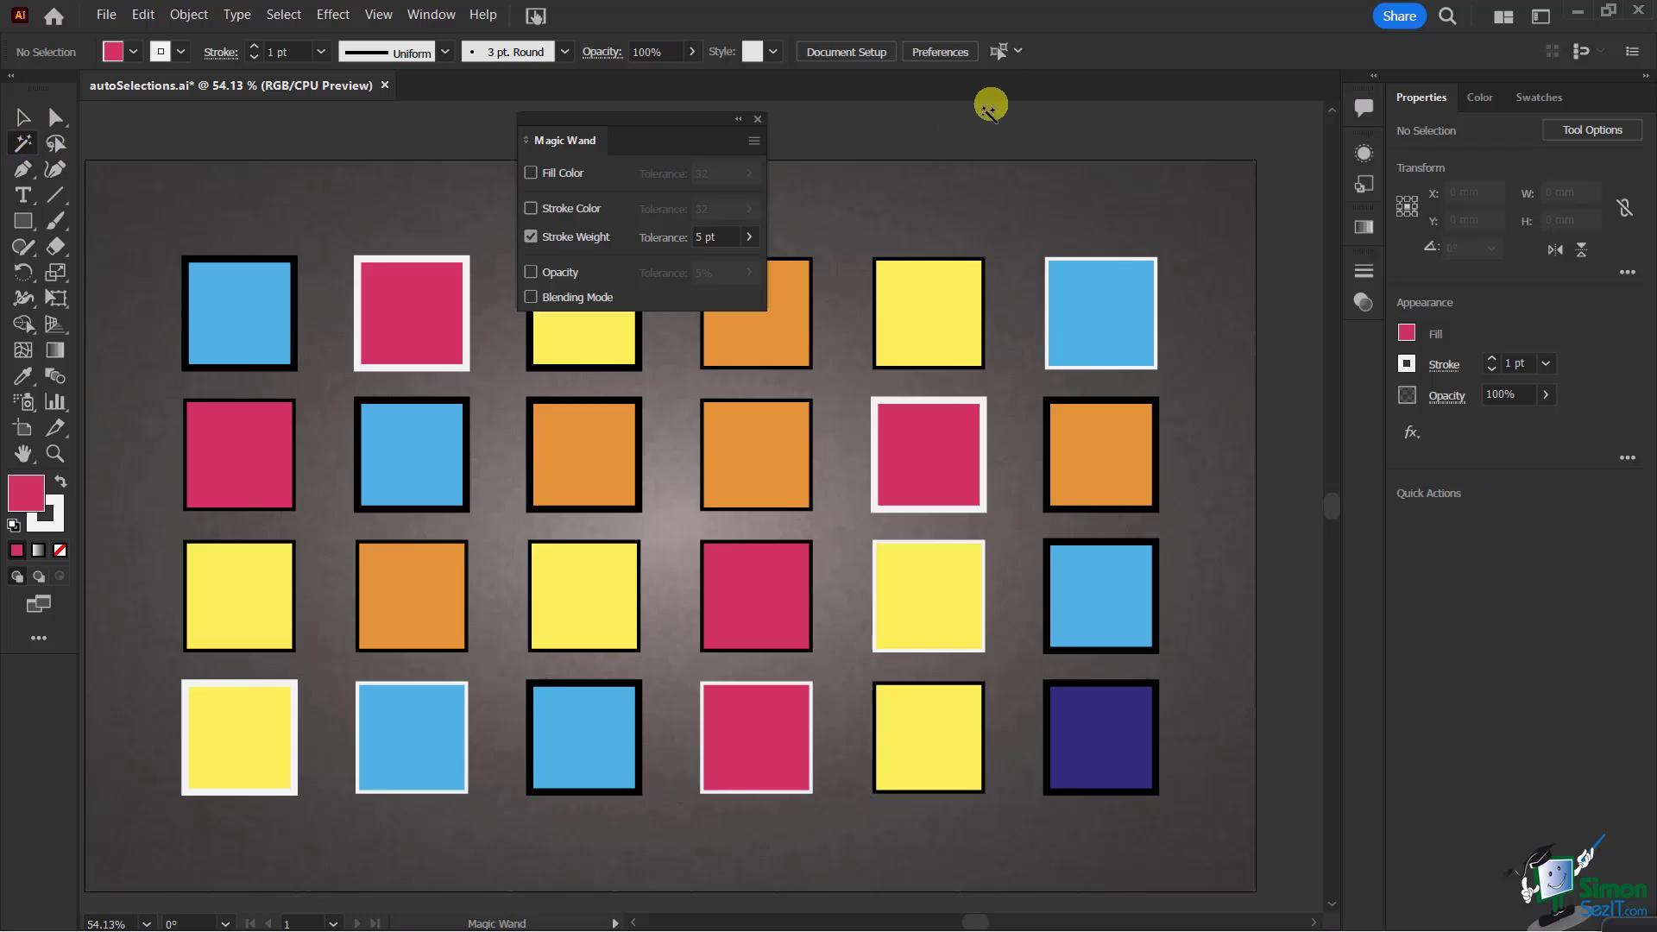
pyautogui.click(747, 236)
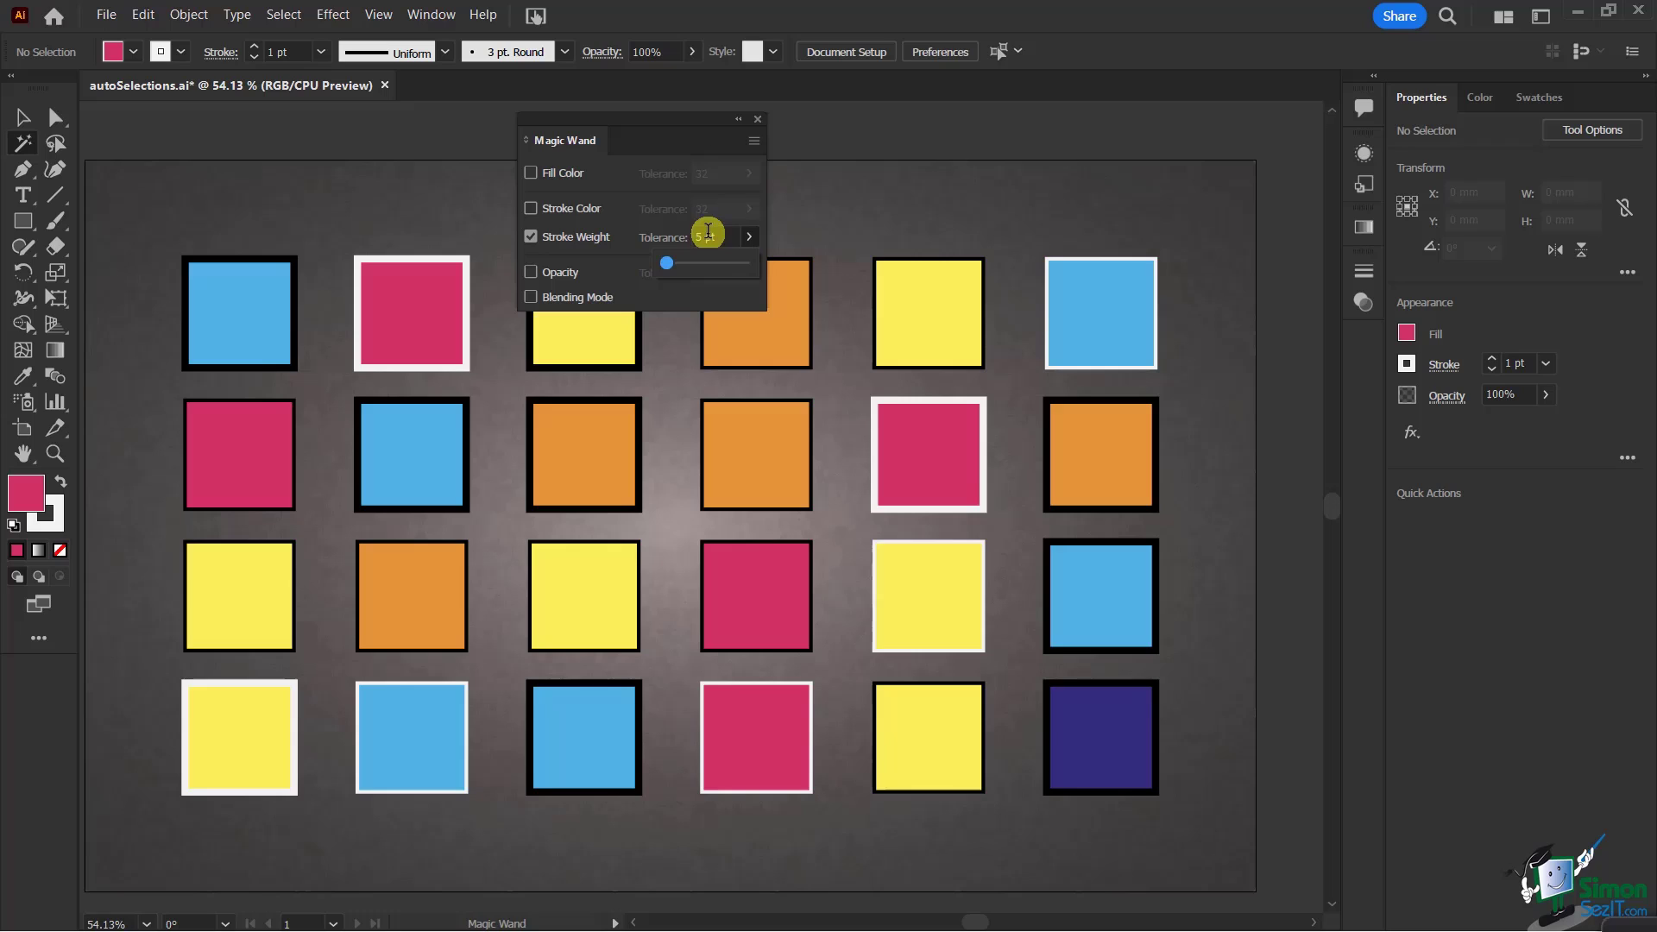
pyautogui.doubleClick(706, 236)
pyautogui.write('1')
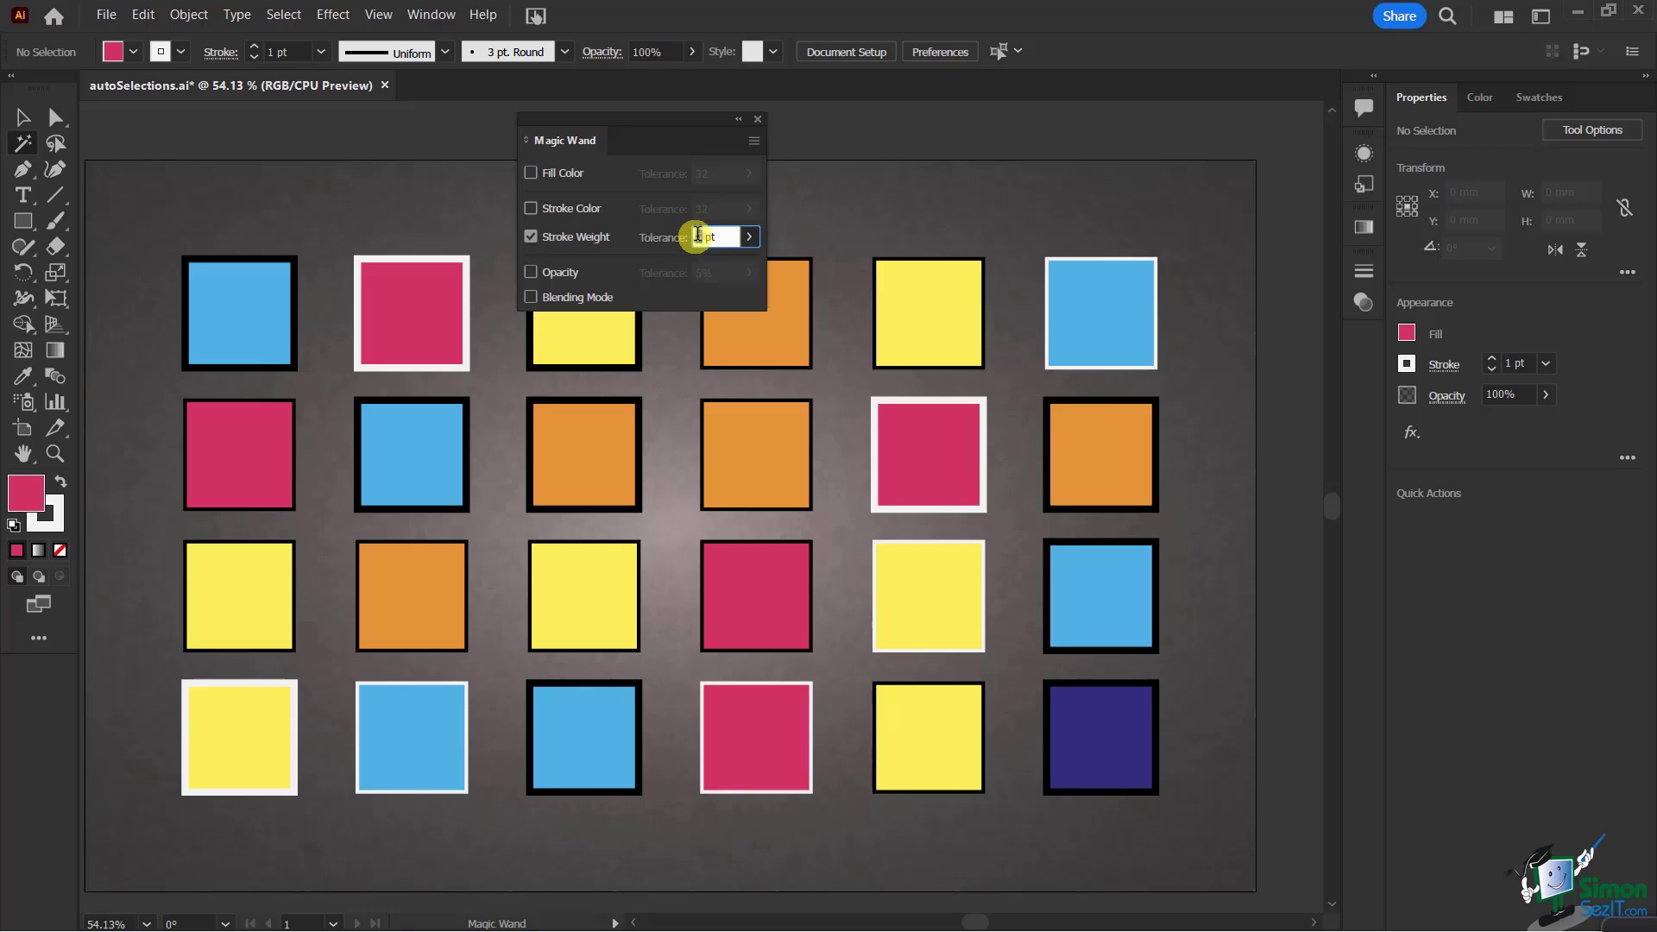
pyautogui.press('BackSpace')
pyautogui.write('2')
# Magic Wand-click the lower blue square to select every 4 pt-stroked square.
pyautogui.click(470, 688)
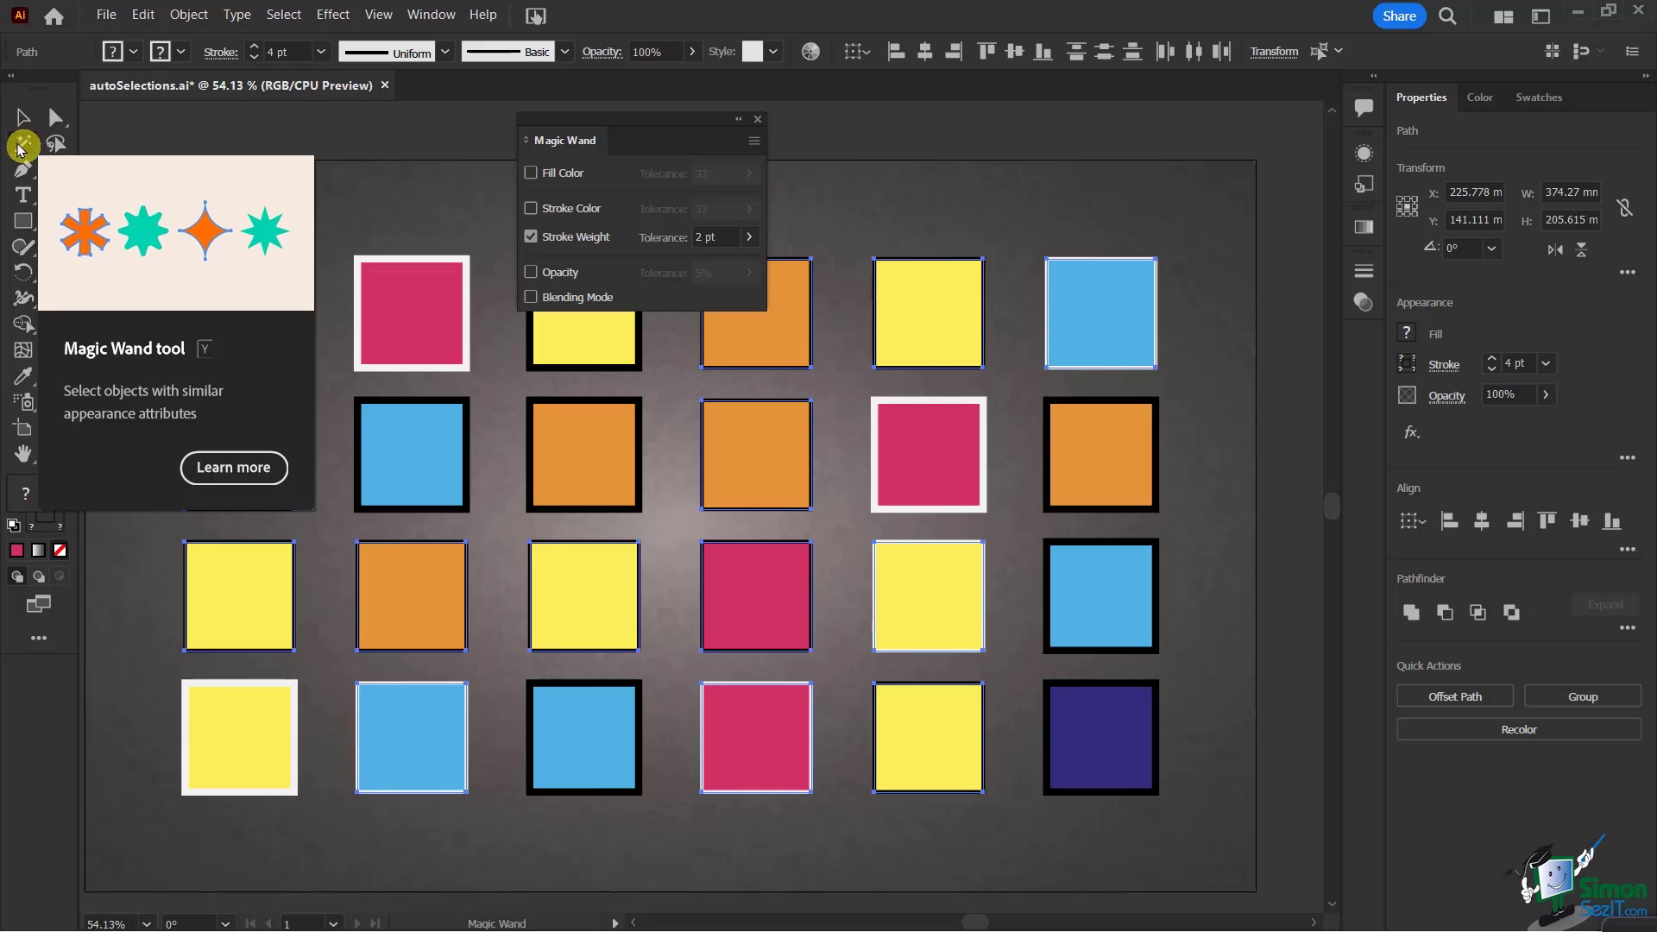
pyautogui.click(759, 119)
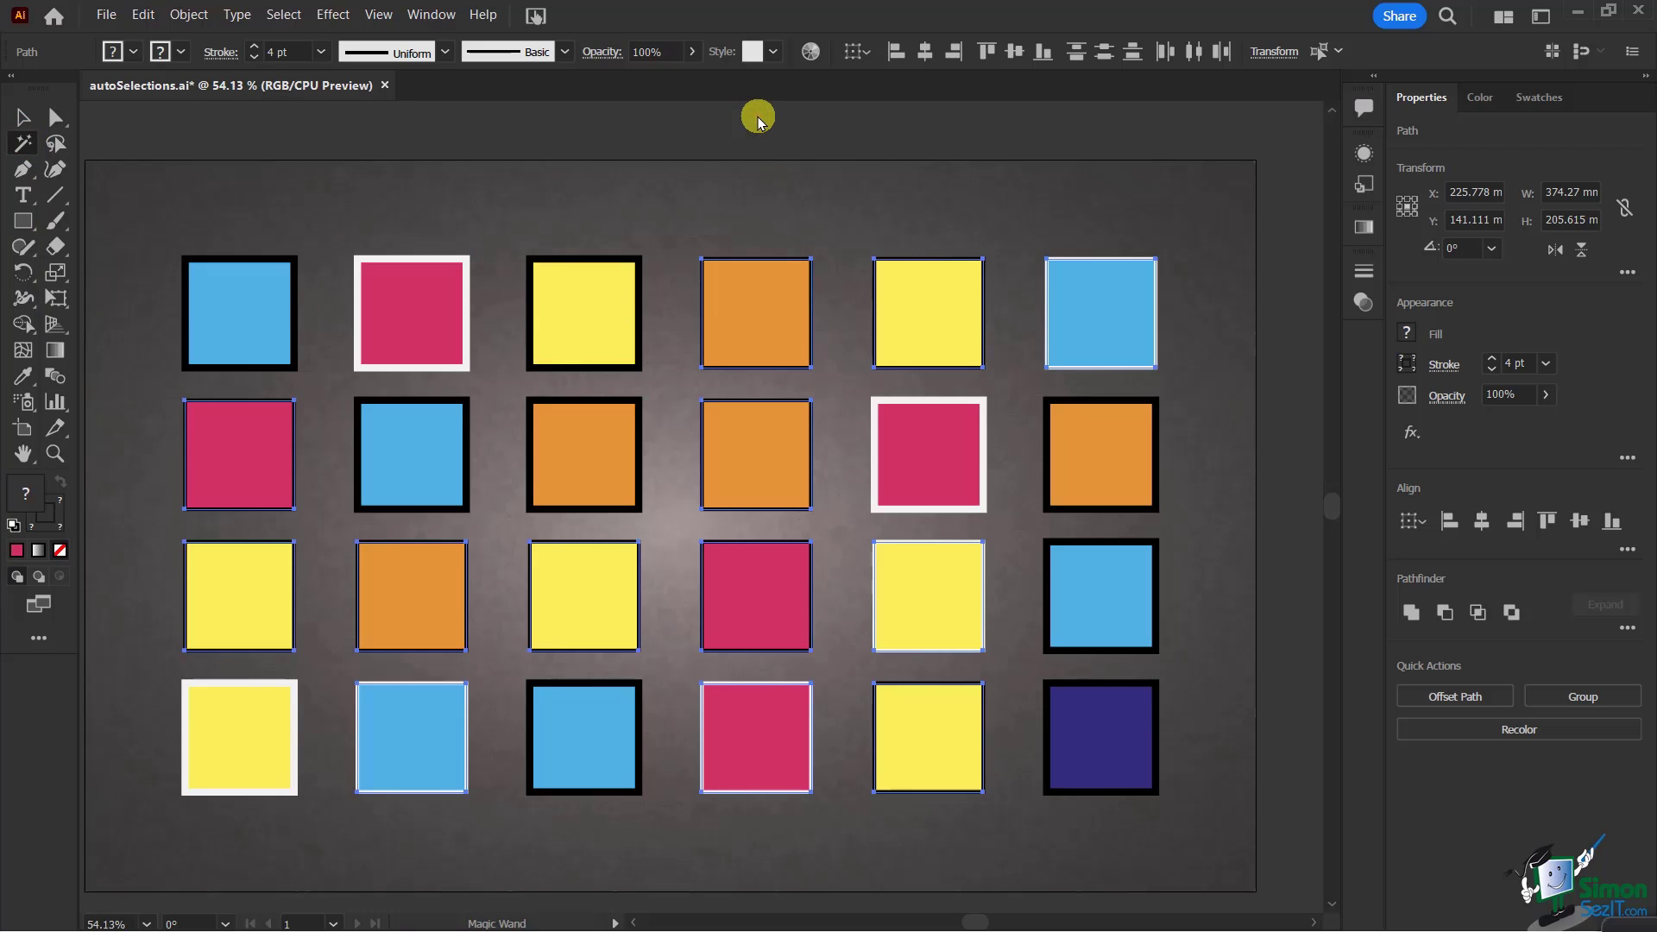
pyautogui.doubleClick(20, 141)
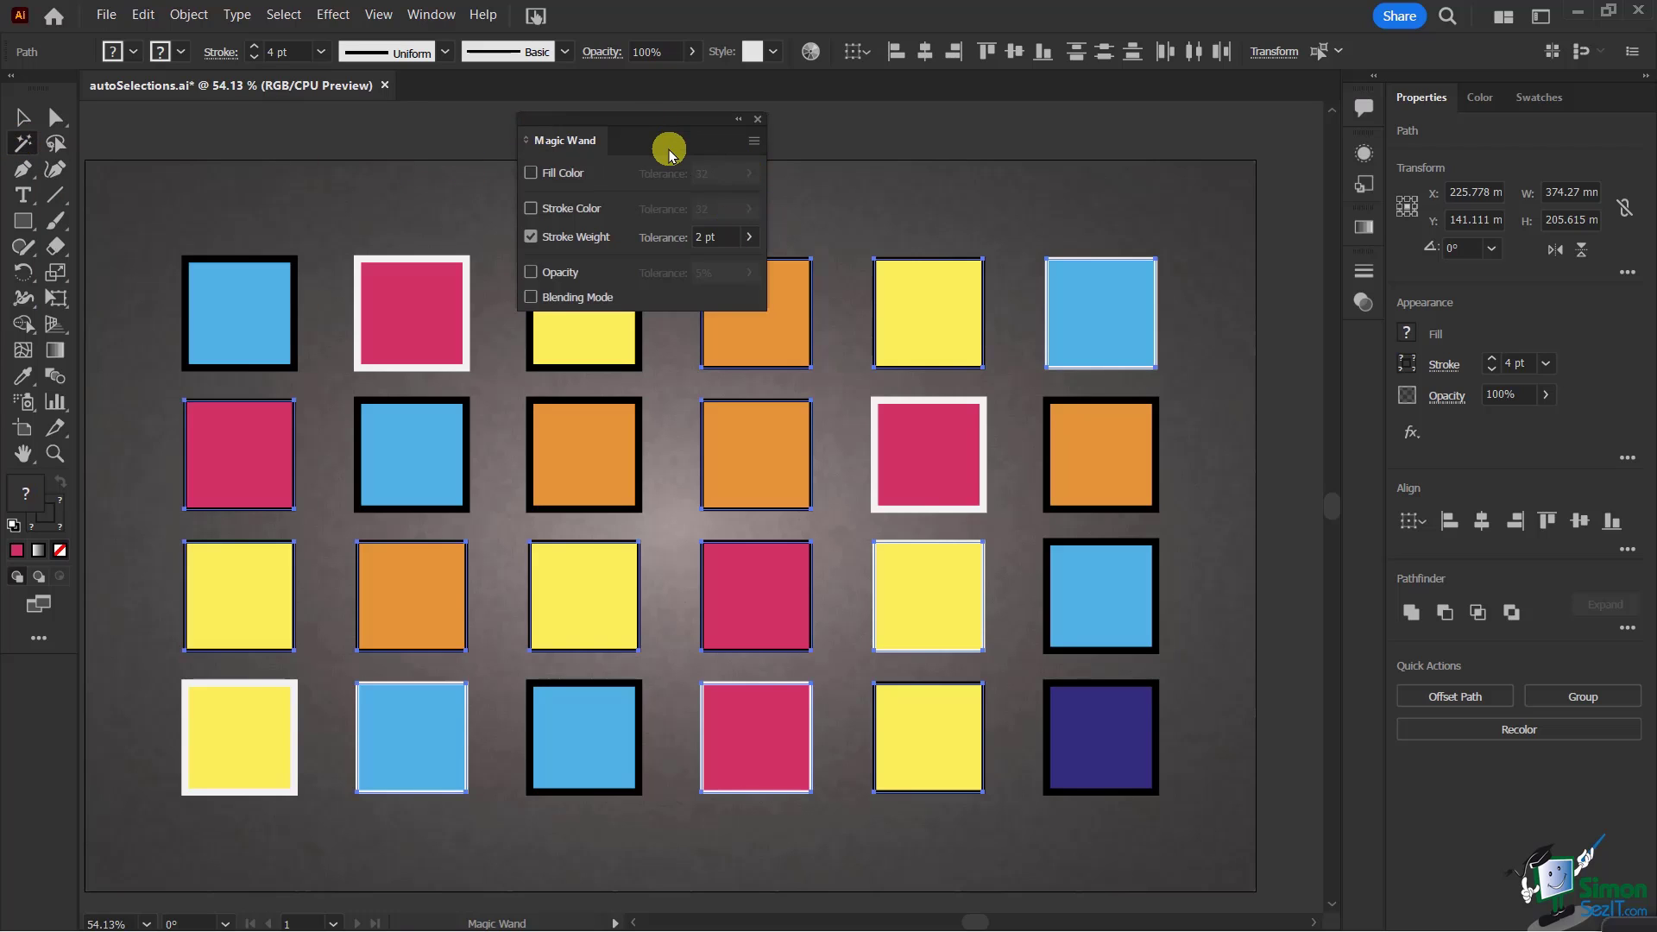